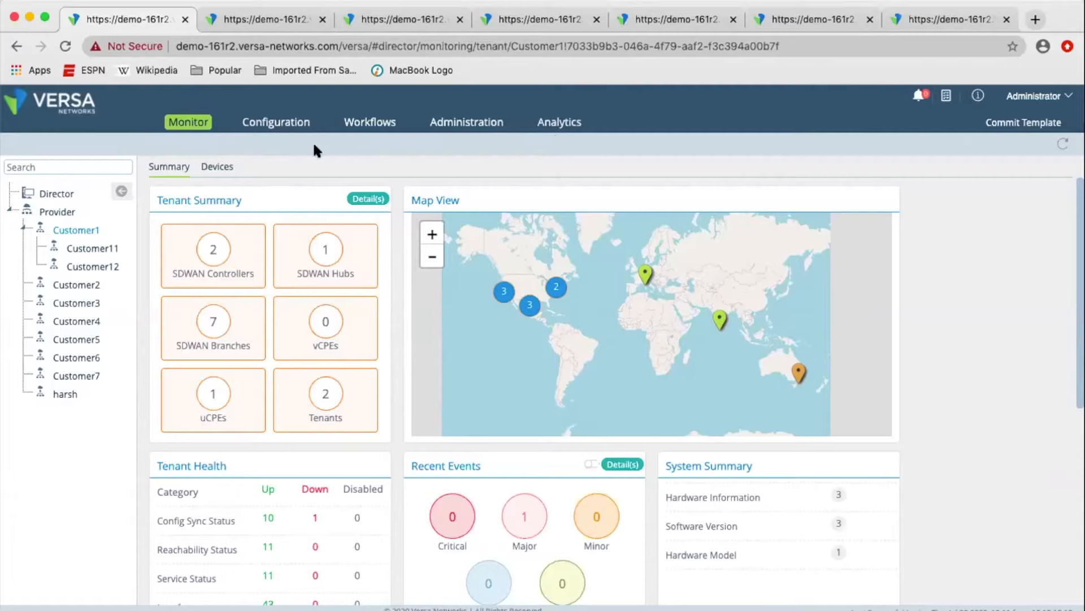
View the zone protection profiles of DC1-Branch-Template and check which organizations can be chosen, keeping Customer1.
left_click(259, 17)
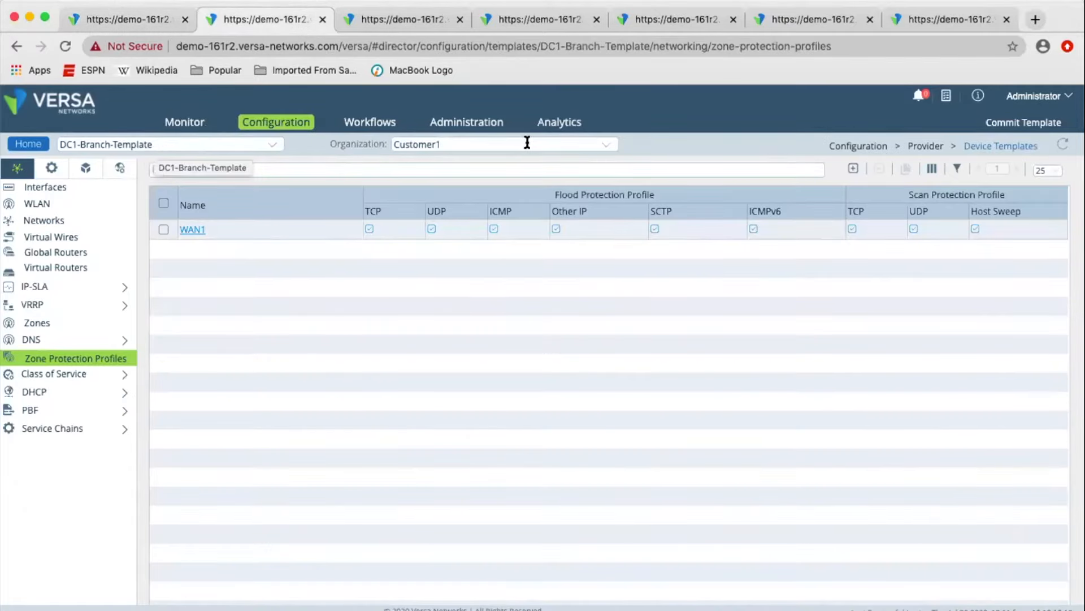
left_click(504, 142)
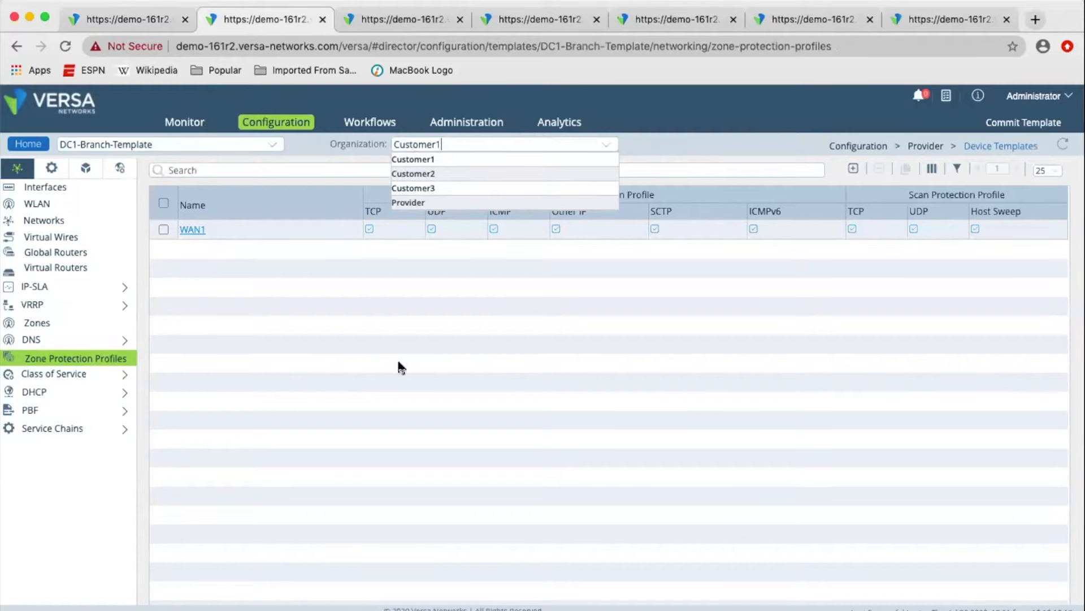
left_click(318, 306)
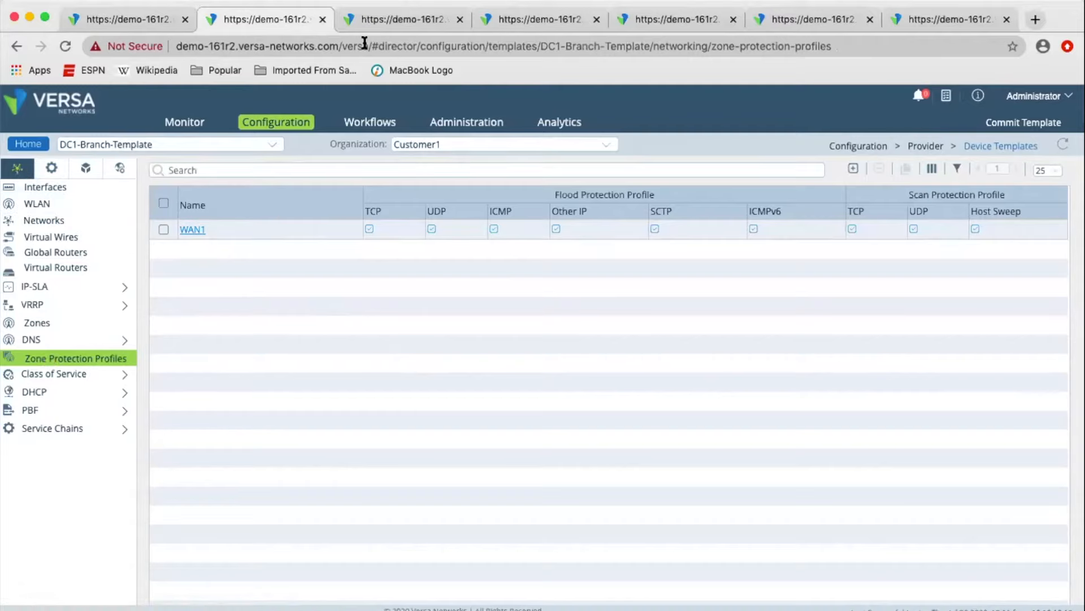
Compare the Next Gen Firewall security rules of DC1-Branch-Template with its zone protection profiles page.
left_click(371, 20)
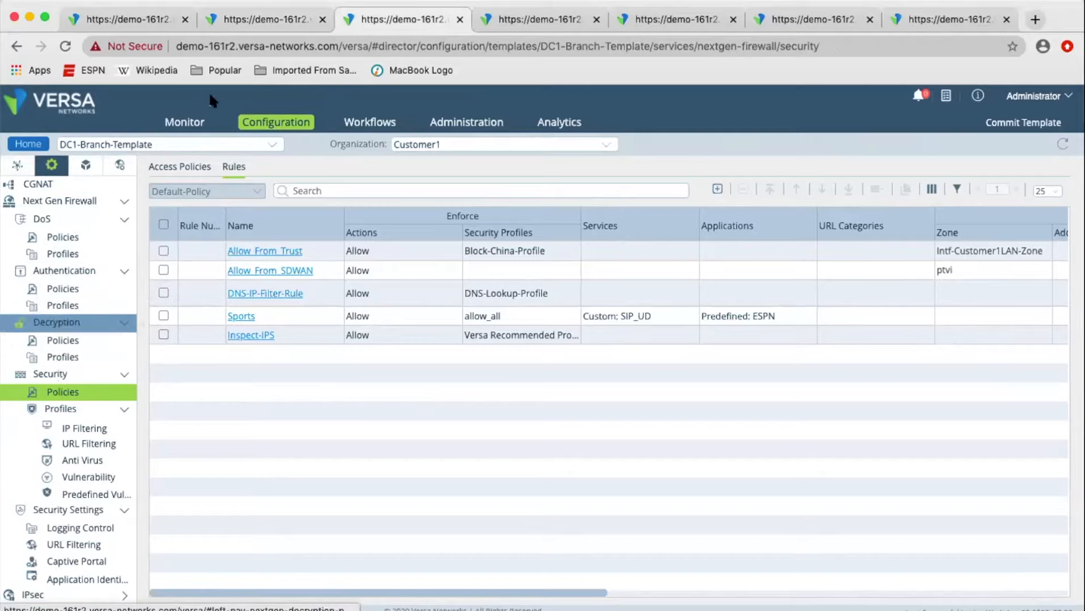
left_click(253, 22)
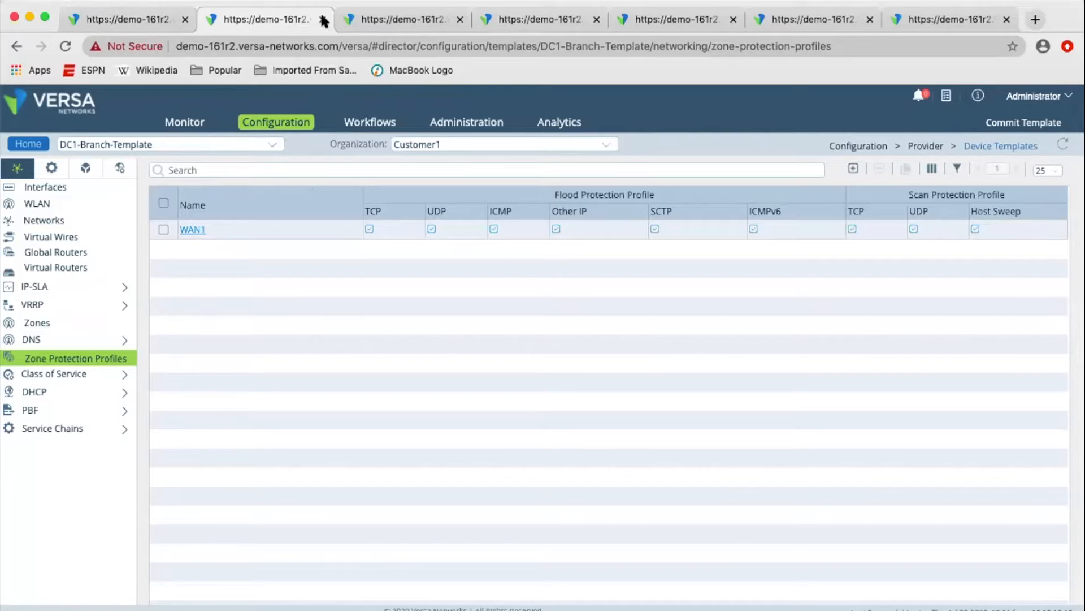
left_click(364, 17)
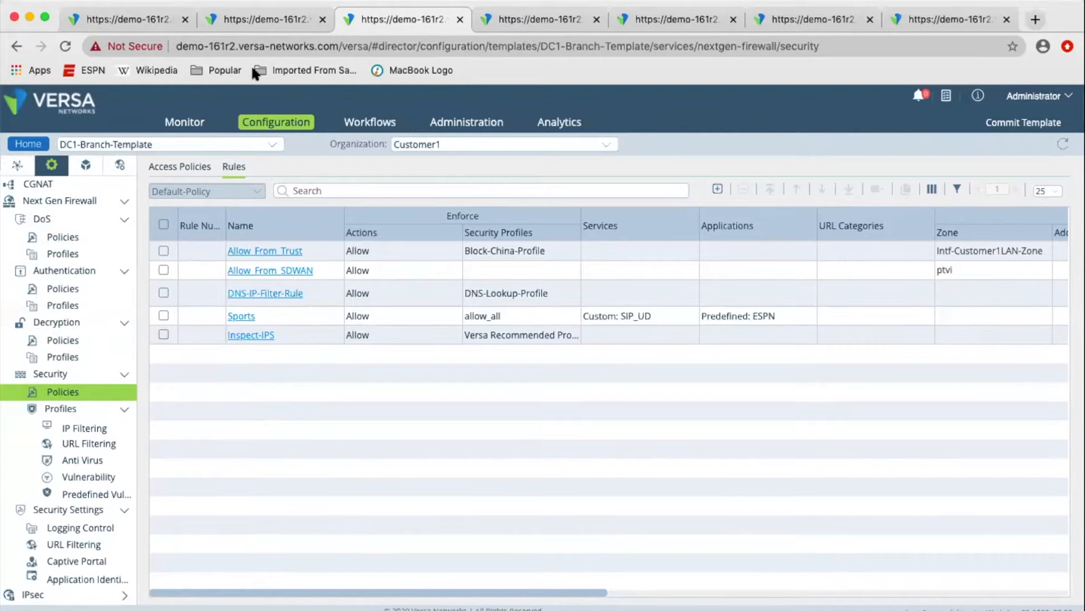
Examine the flood, scan and packet-based attack protection settings of the WAN1 zone protection profile, closing it without changes.
left_click(259, 24)
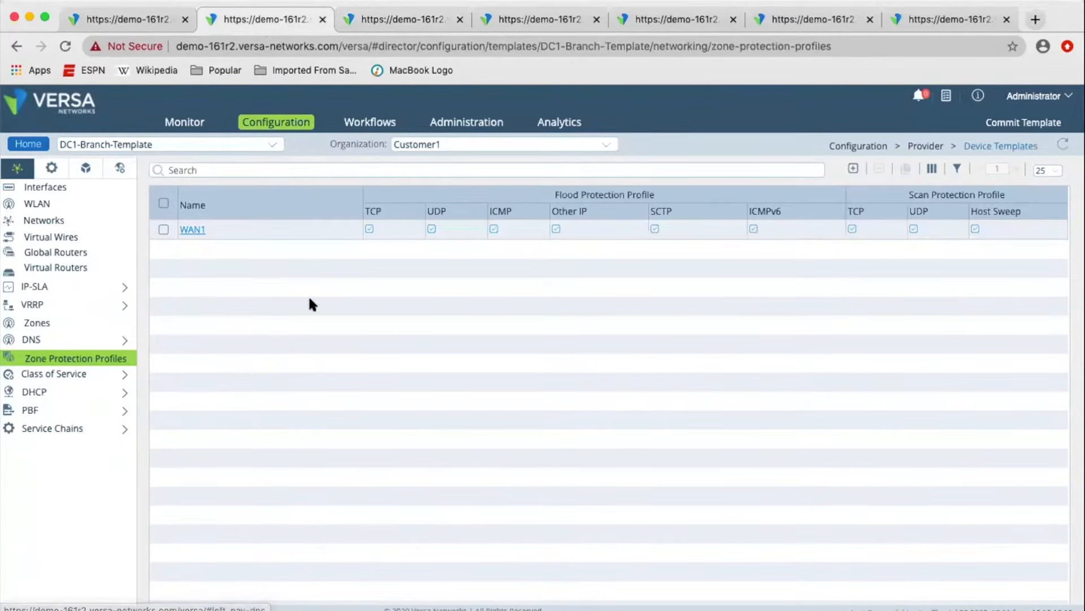
left_click(192, 229)
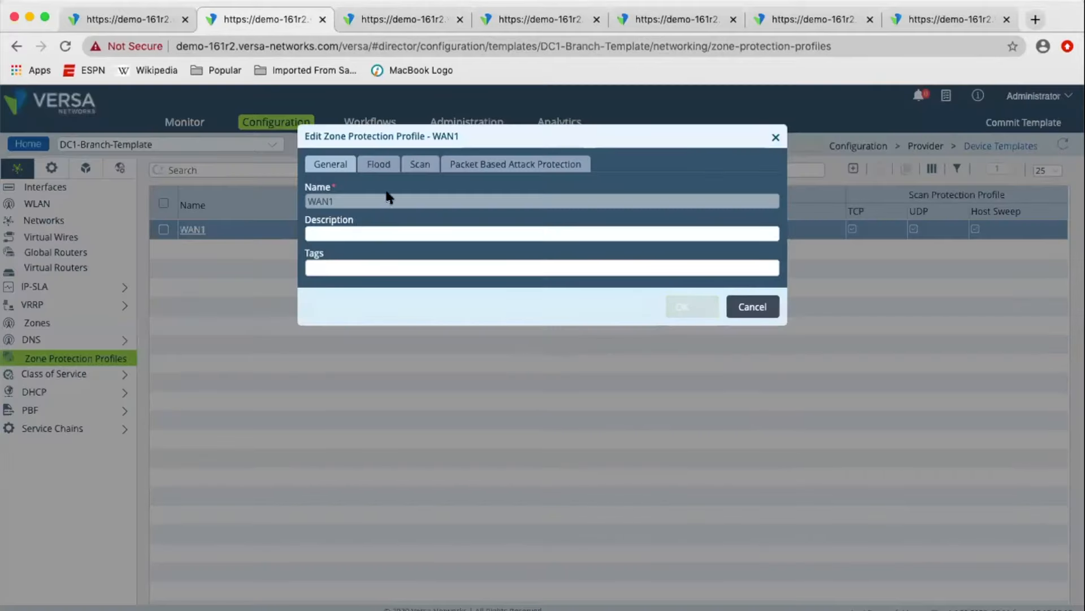
left_click(368, 167)
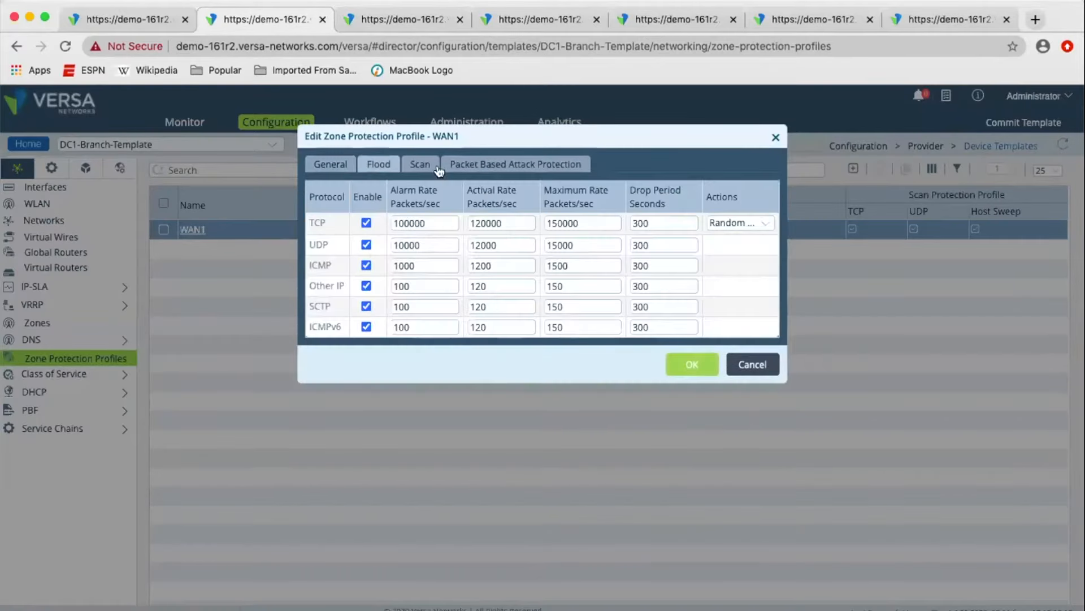
left_click(416, 165)
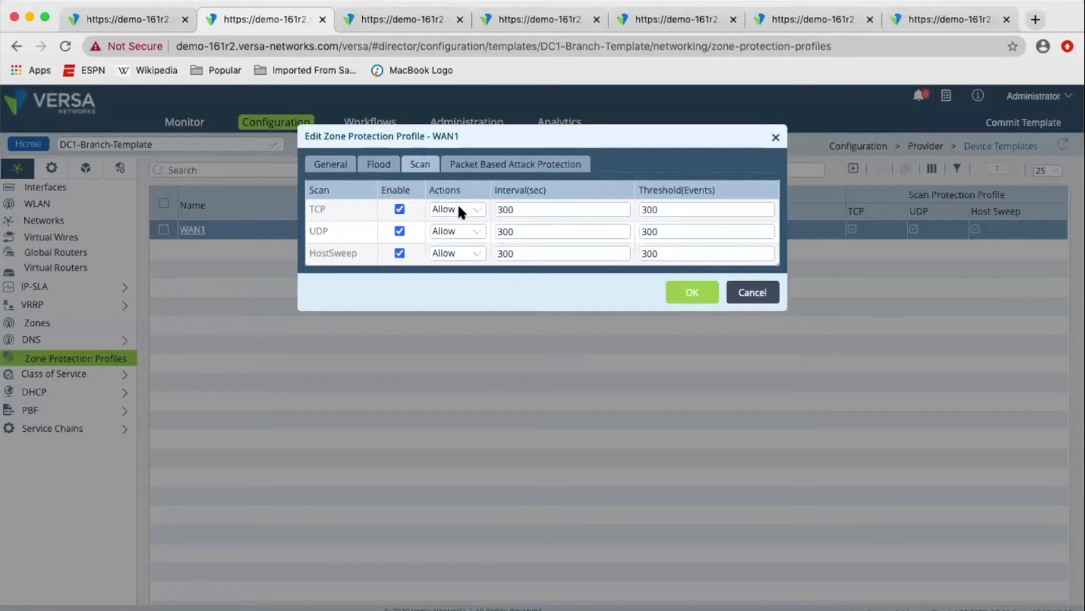
left_click(482, 168)
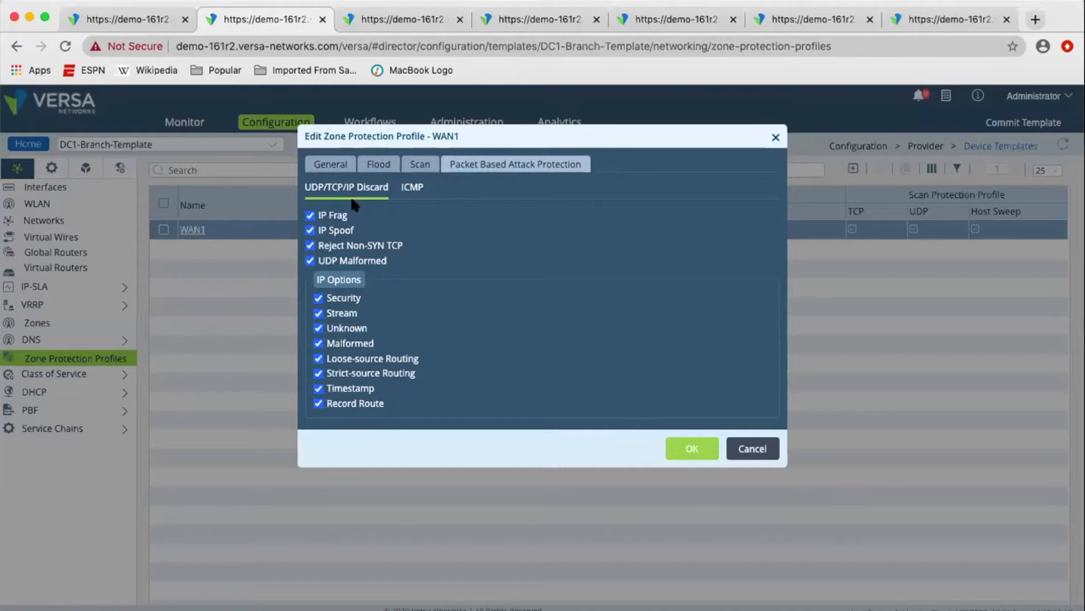
left_click(412, 187)
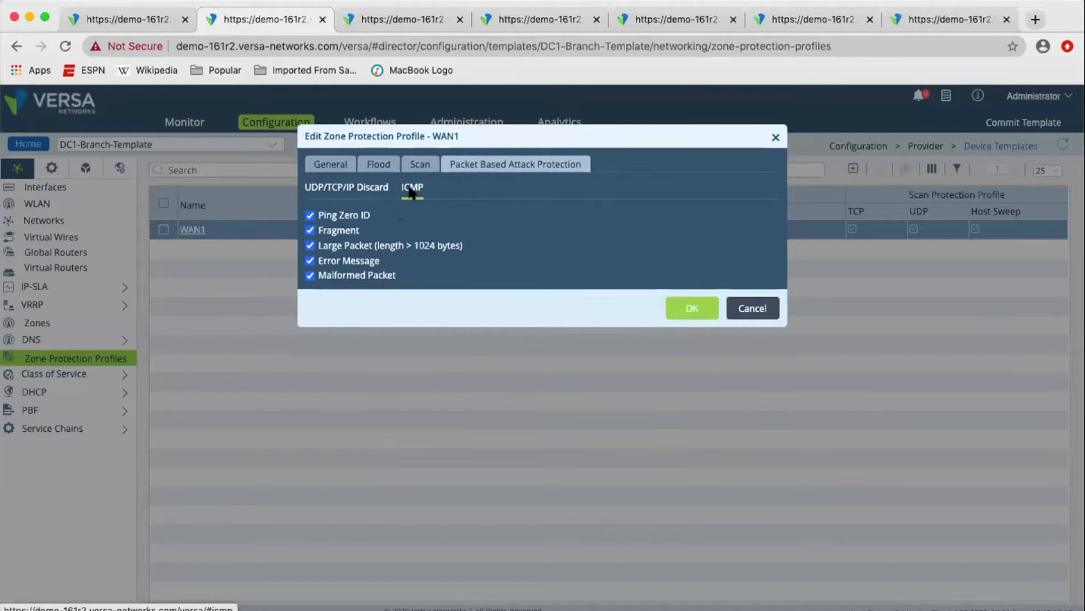
left_click(372, 202)
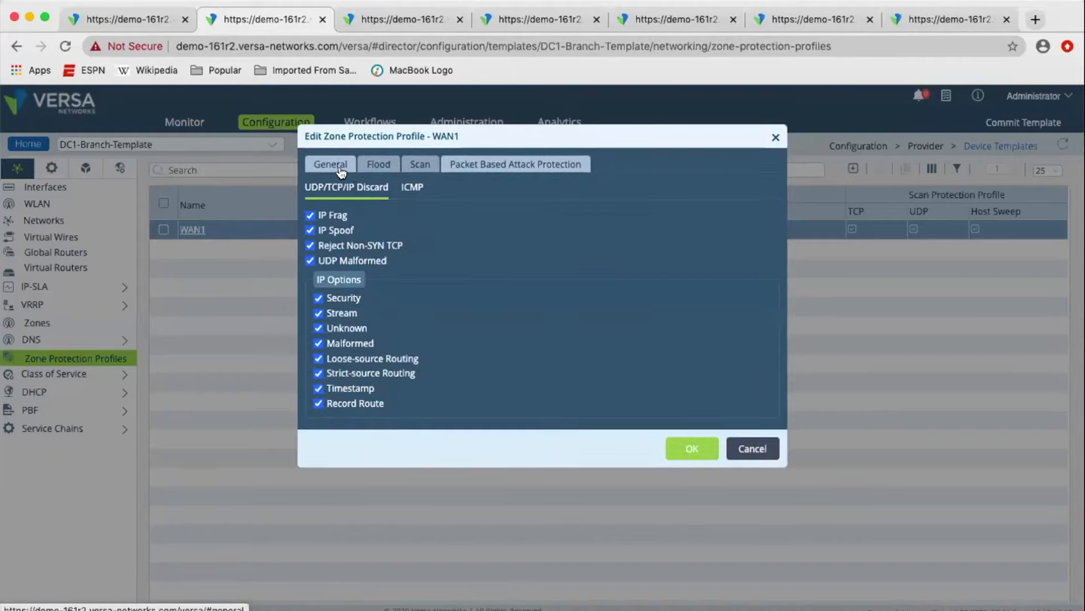
left_click(339, 170)
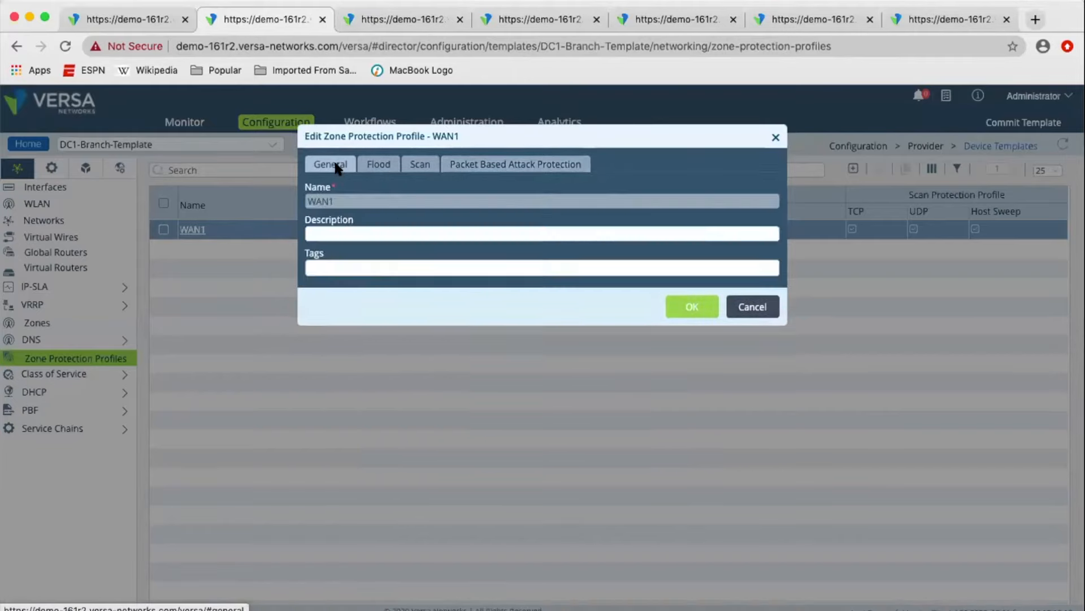
left_click(752, 308)
Check which zone protection profiles can be assigned to RTI-BB2-Zone, leaving the zone unchanged.
left_click(99, 328)
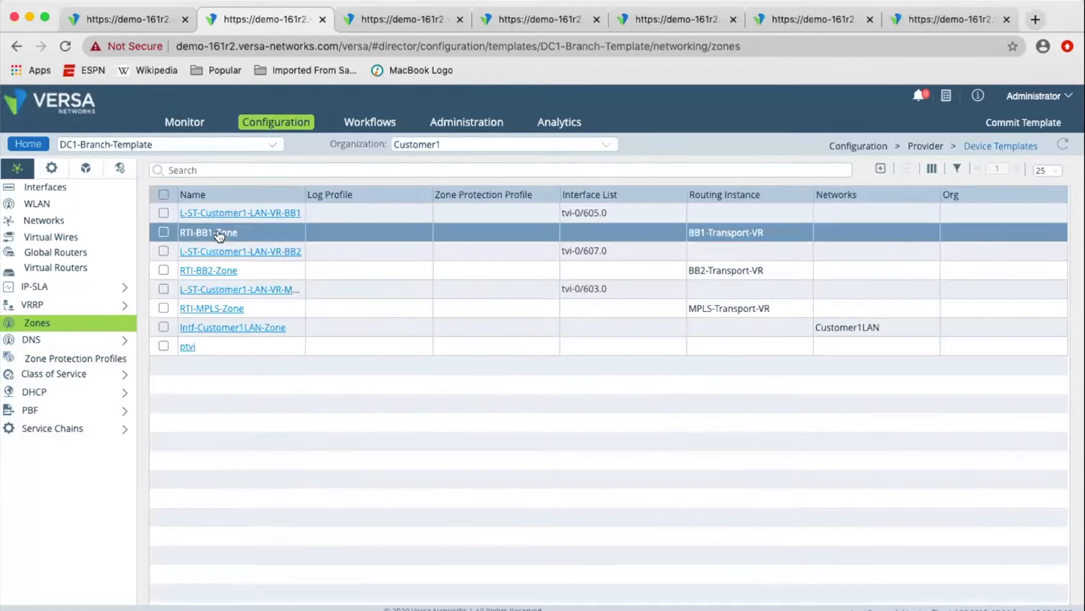
left_click(214, 270)
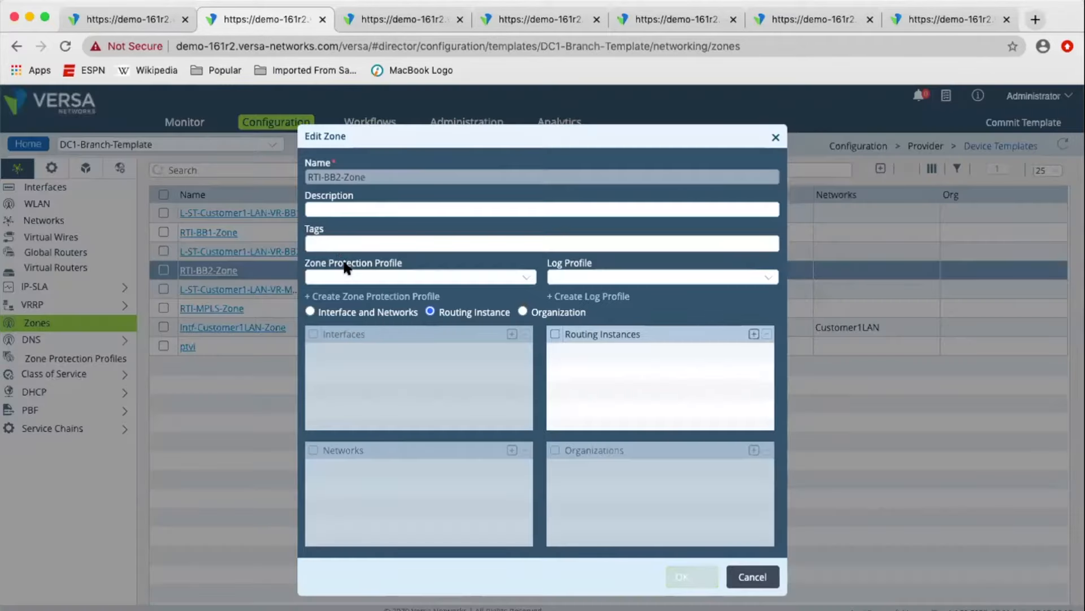
left_click(378, 278)
left_click(382, 280)
left_click(383, 277)
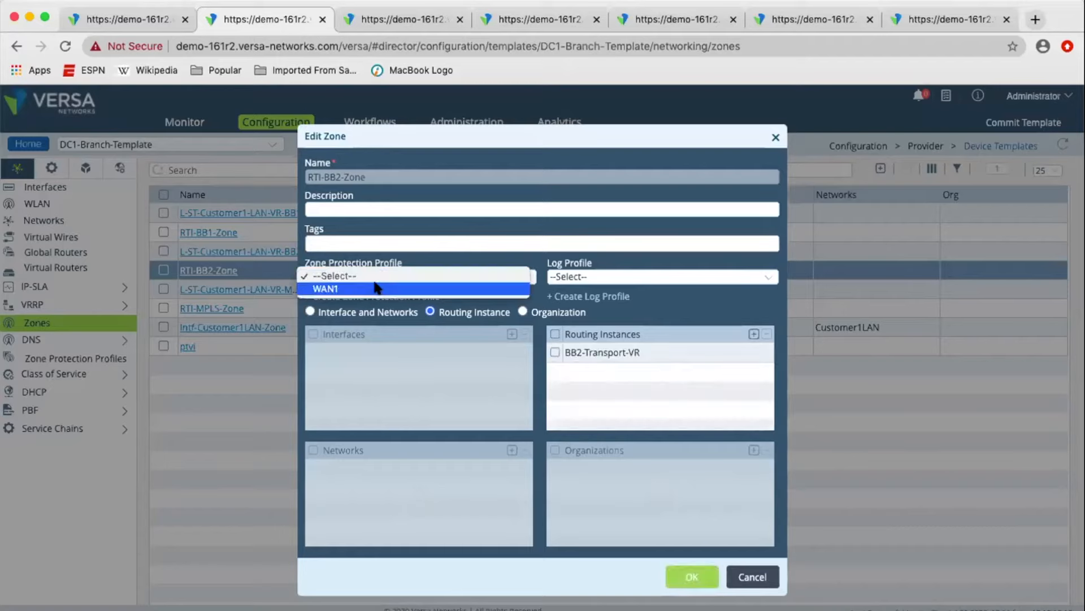
left_click(292, 147)
left_click(753, 577)
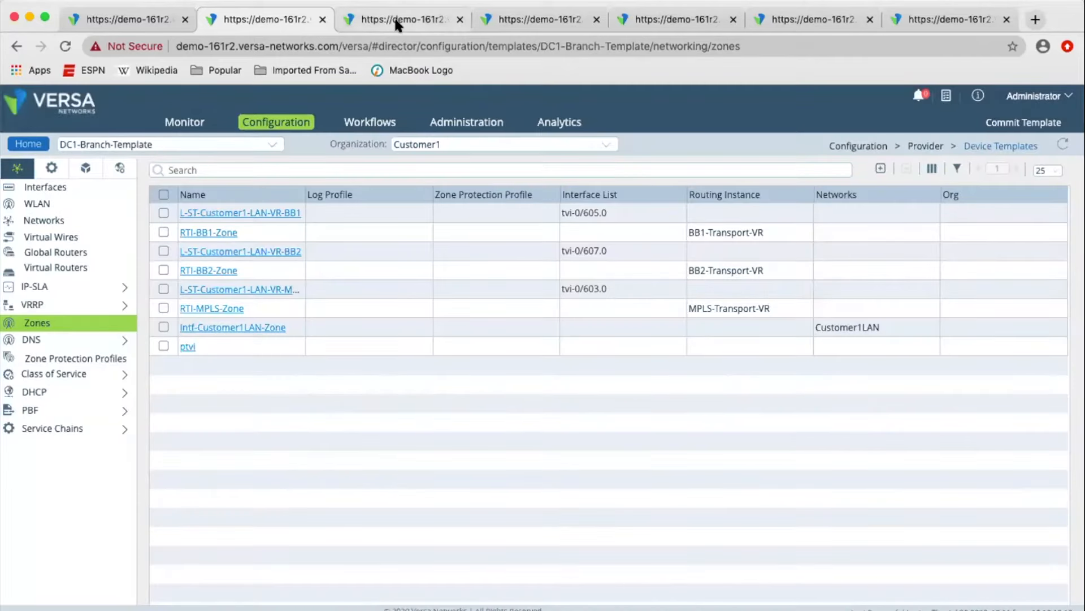
Open the Allow_From_Trust security rule and examine its source/destination, header, application, user and enforcement settings.
left_click(376, 20)
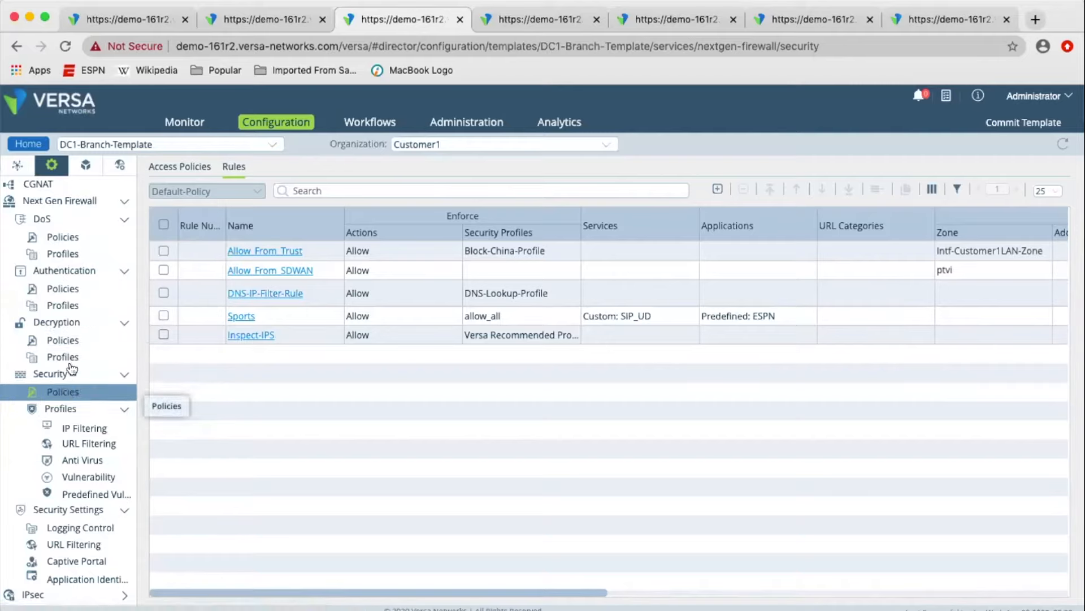
left_click(77, 390)
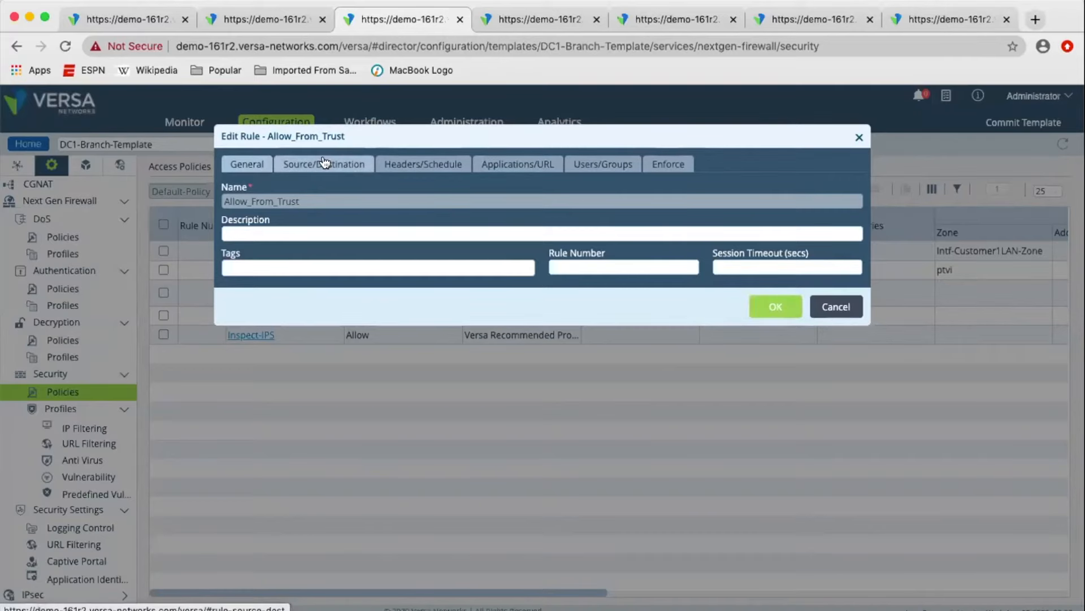
left_click(325, 163)
left_click(440, 165)
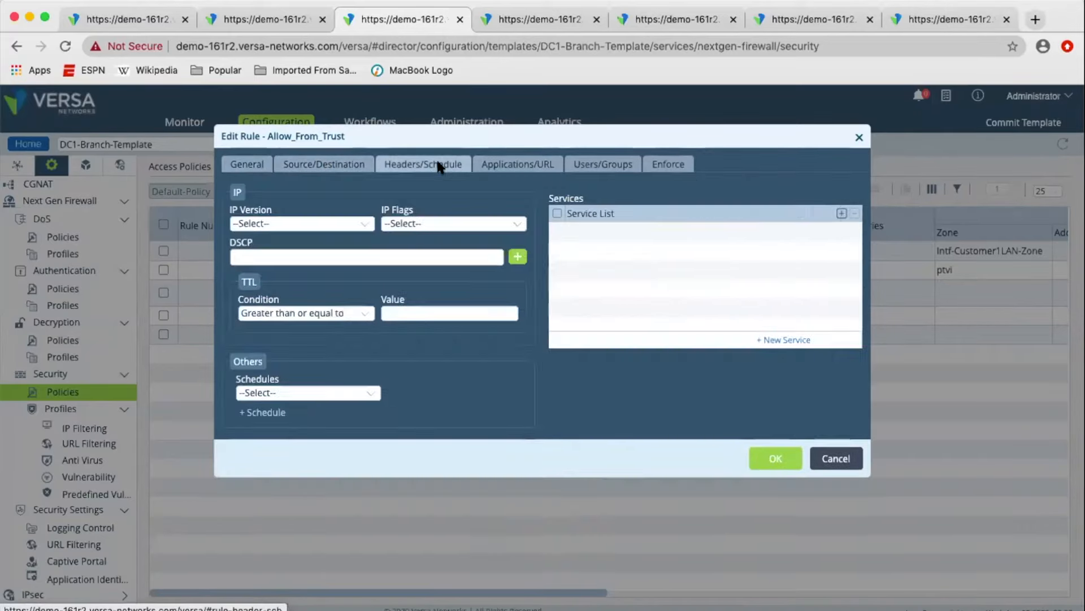
left_click(523, 165)
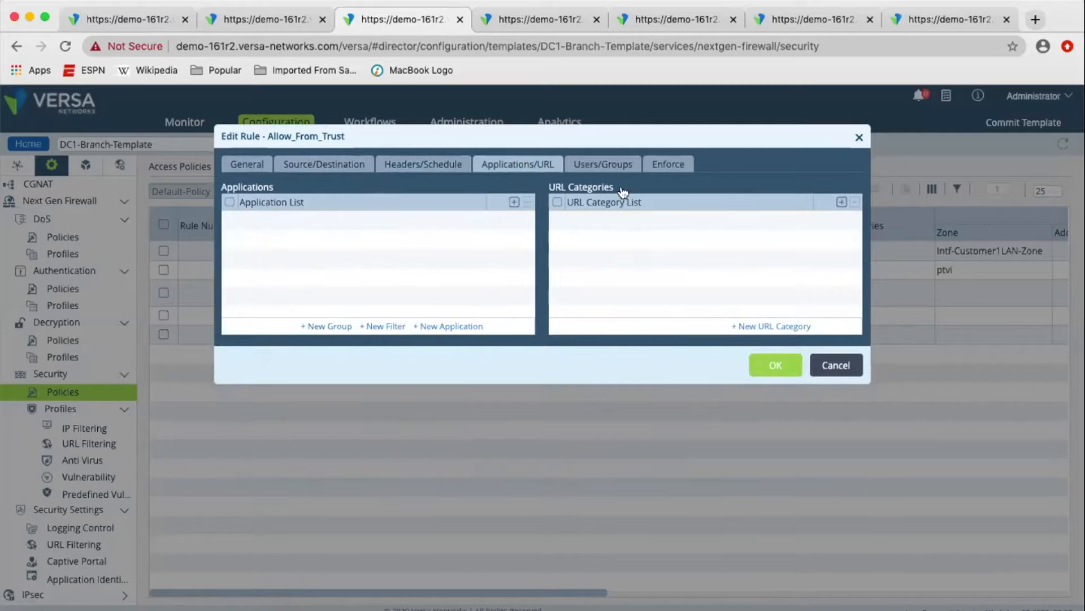
left_click(620, 166)
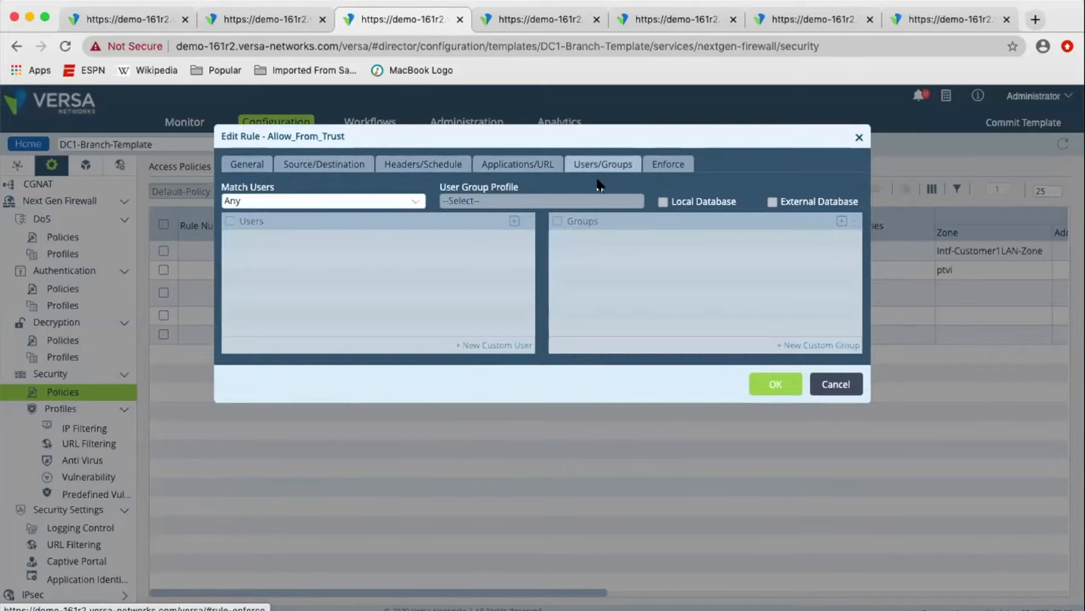
left_click(687, 166)
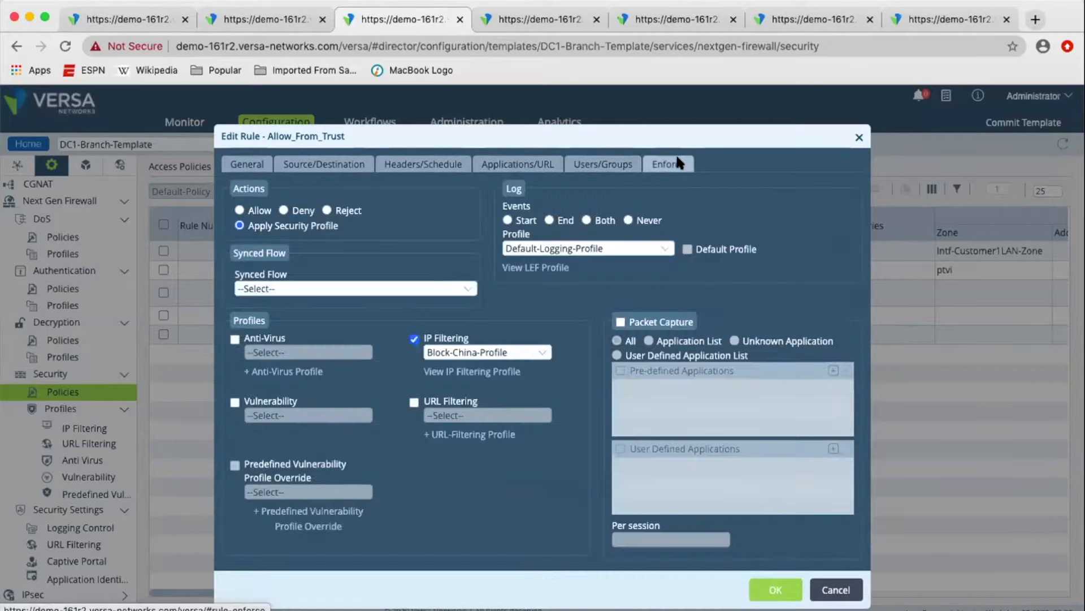
left_click(295, 164)
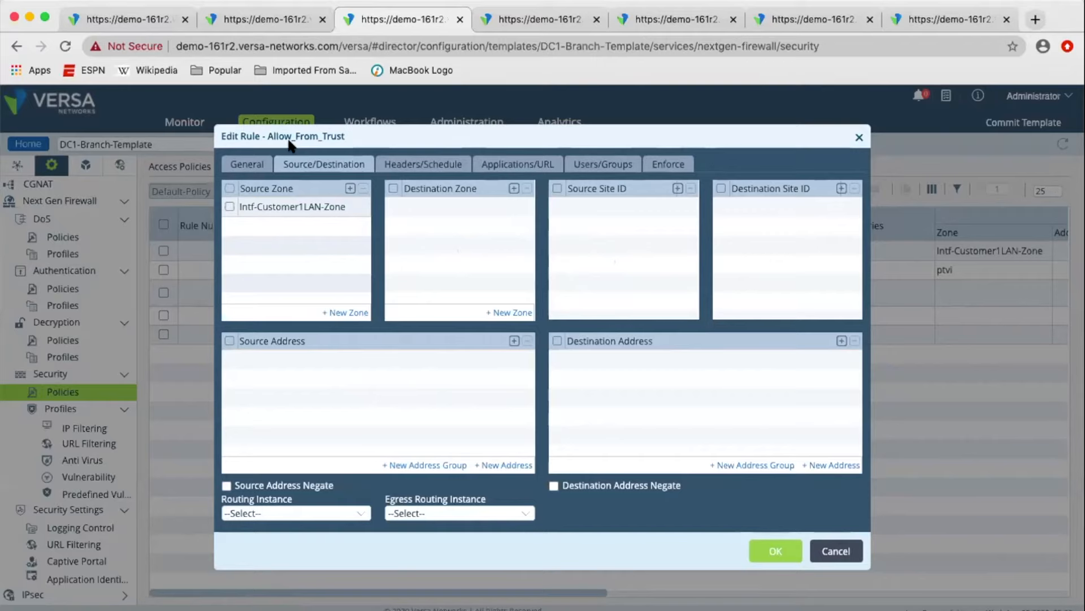
left_click(669, 165)
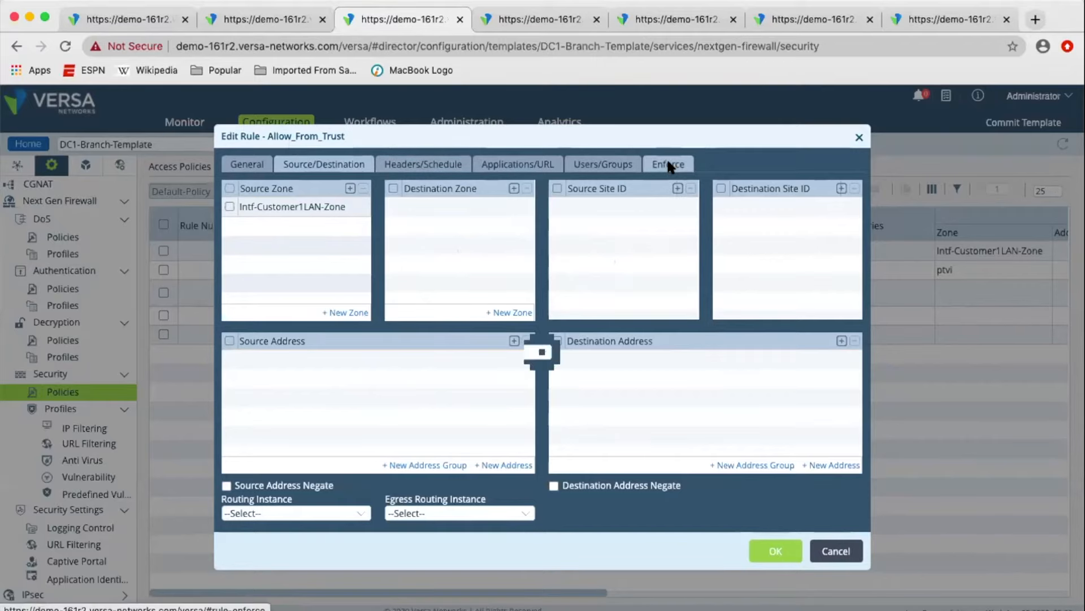
Add an empty source address entry to the Allow_From_Trust rule and browse the available addresses, groups and regions.
left_click(302, 163)
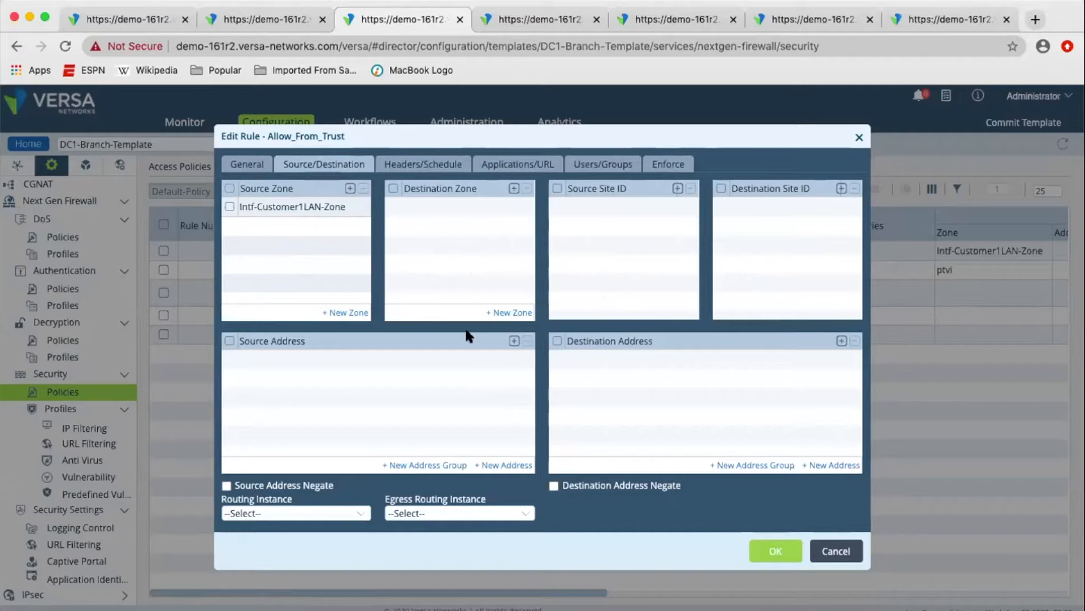
left_click(513, 341)
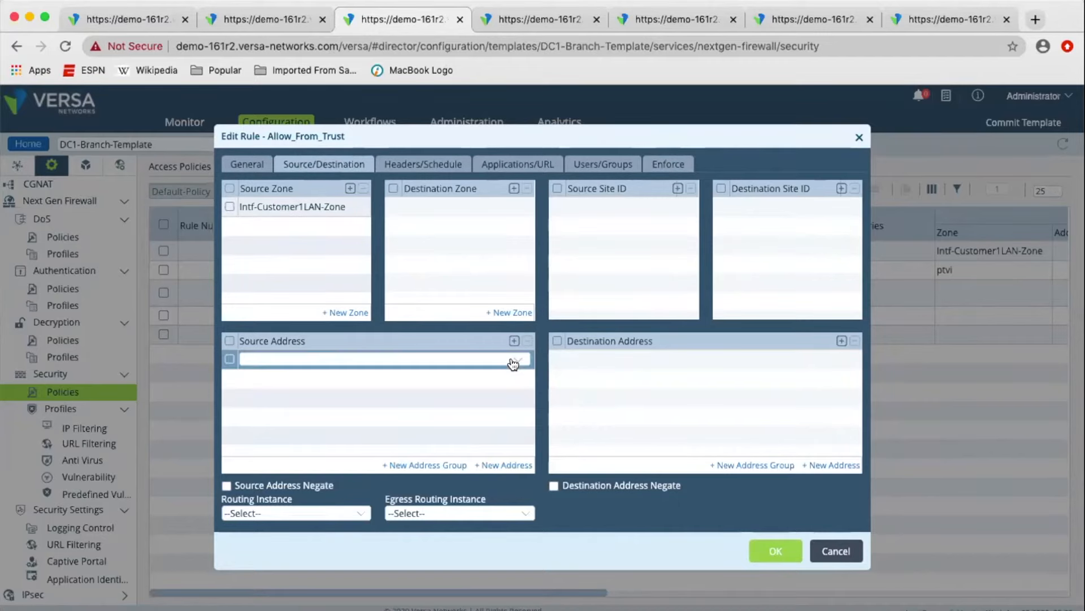
left_click(515, 361)
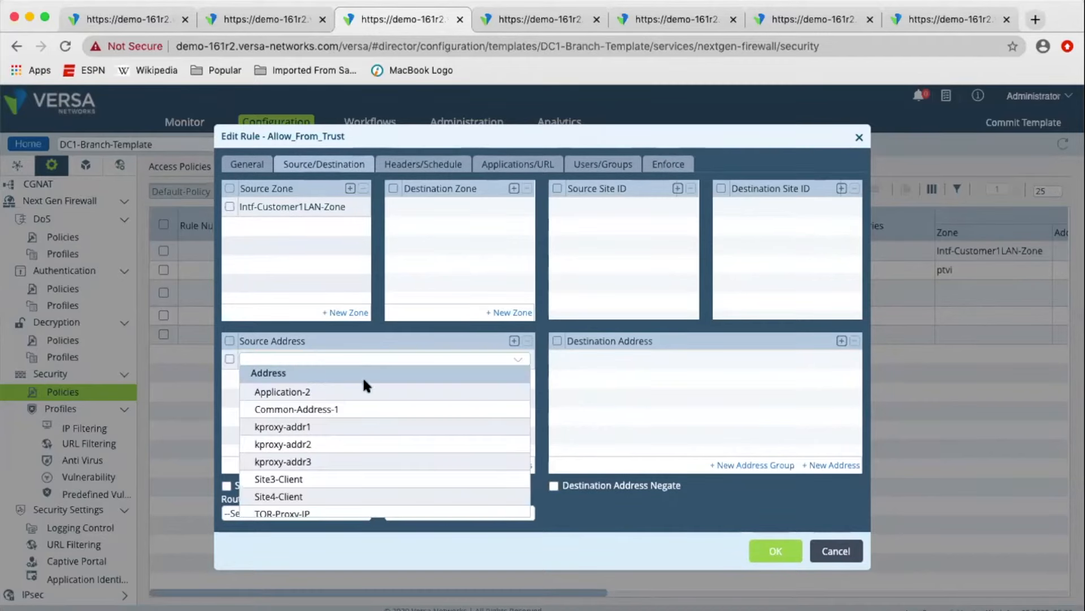
scroll(371, 443, "down", 5)
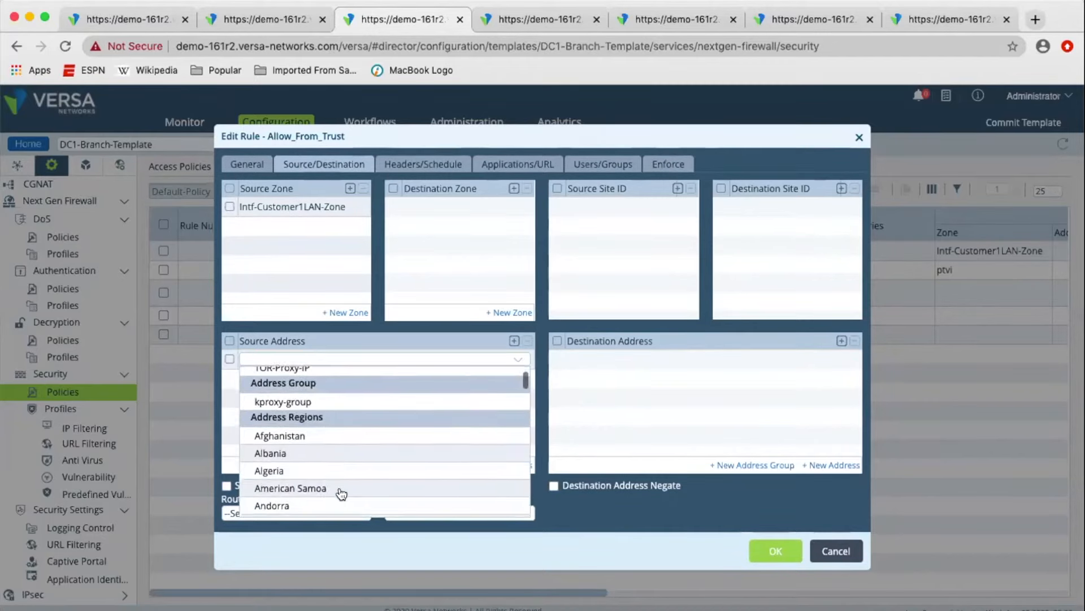
left_click(662, 411)
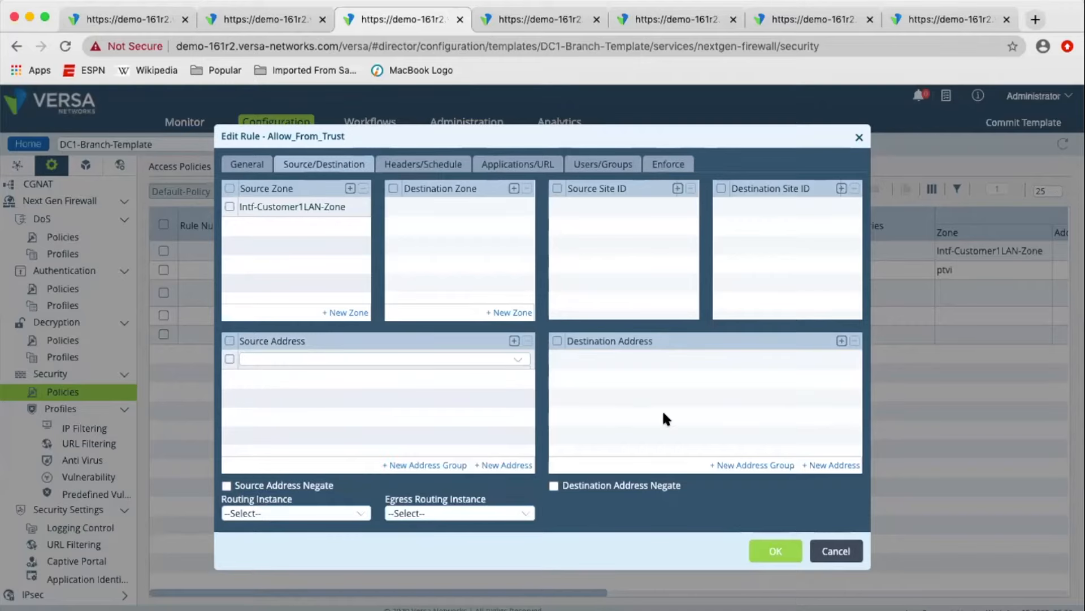
Start a new source address, inspect the available address types, and cancel without creating it.
left_click(502, 465)
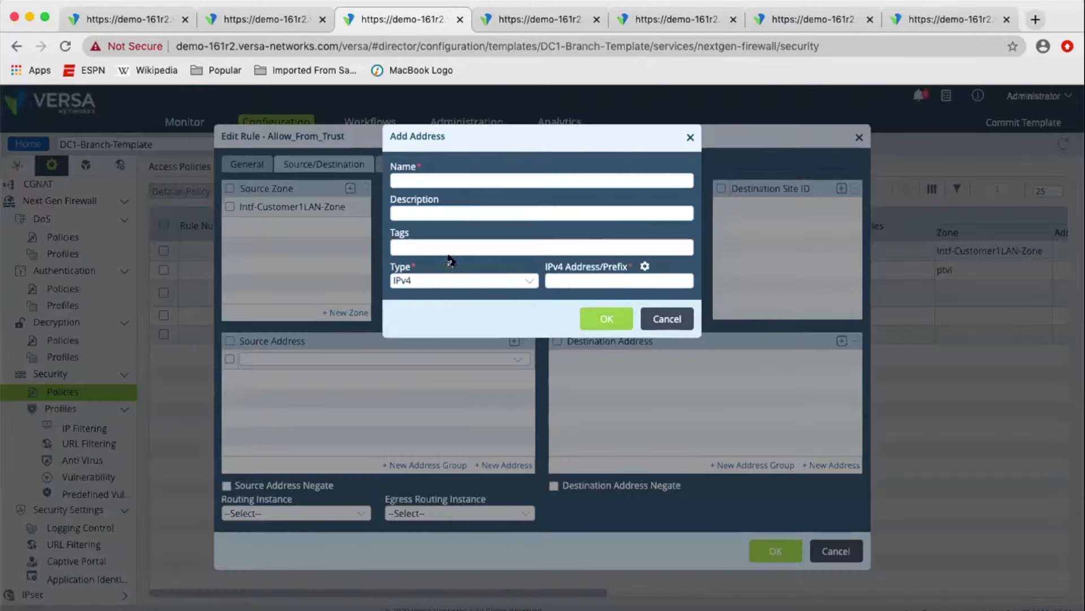
left_click(457, 280)
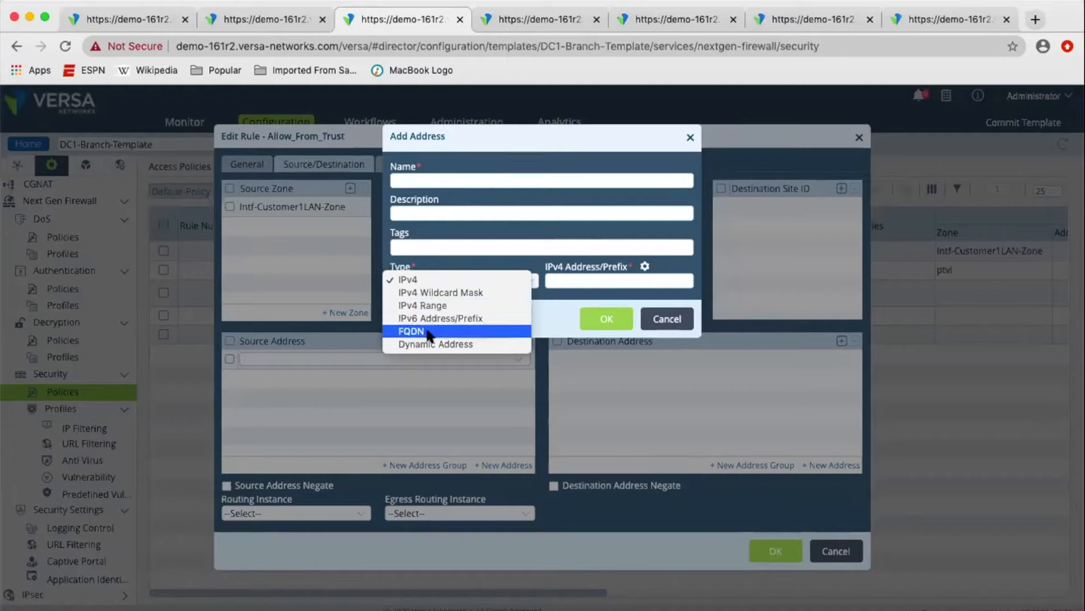
left_click(612, 253)
left_click(660, 317)
Add an empty service entry to the Allow_From_Trust rule's header criteria and browse the user-defined and predefined services.
left_click(406, 164)
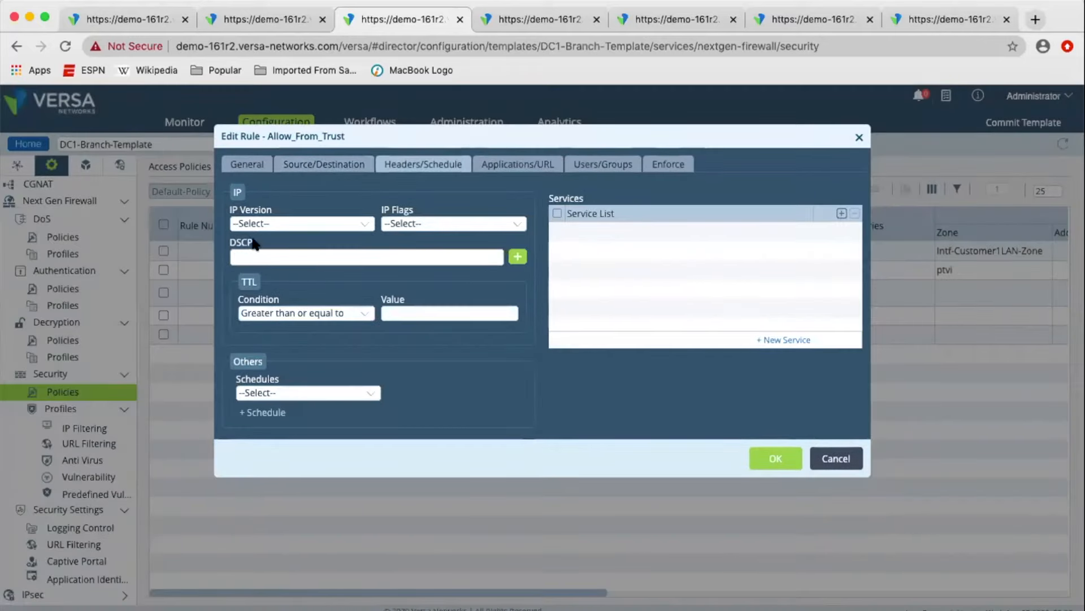
left_click(842, 214)
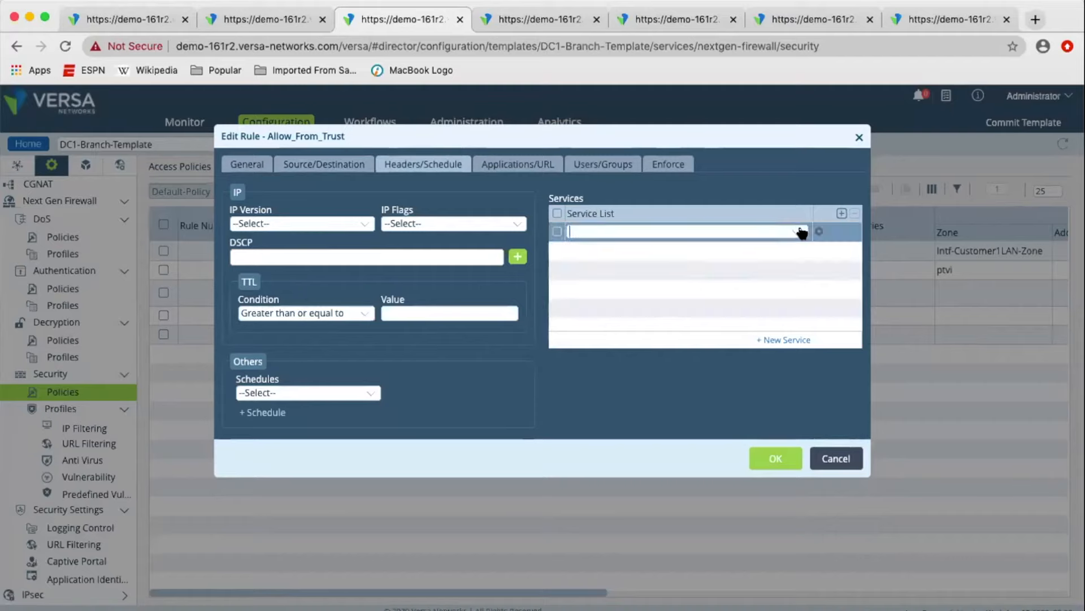
left_click(802, 232)
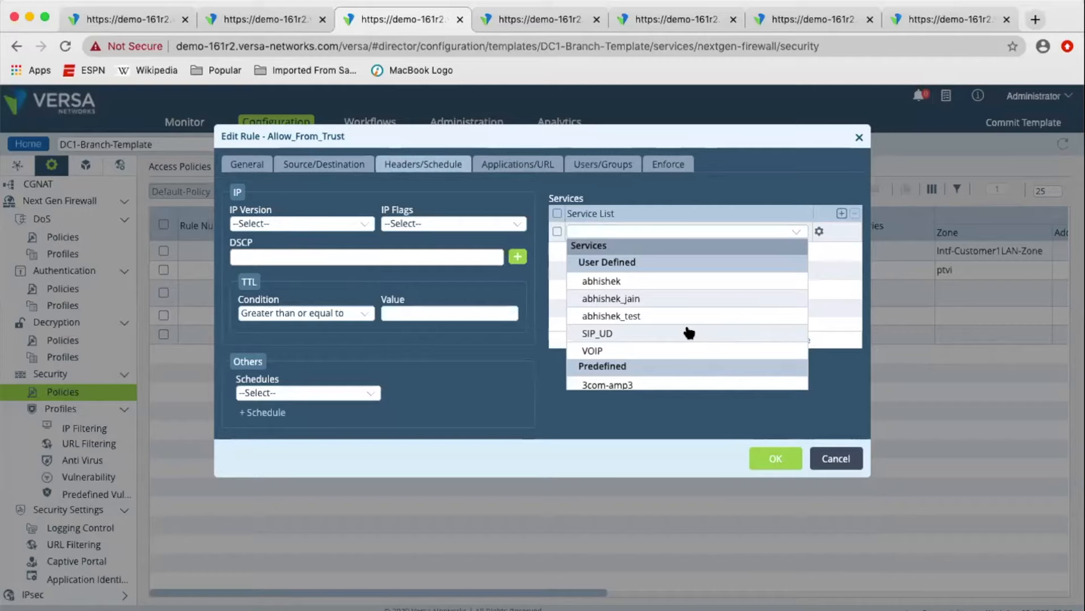
scroll(689, 333, "down", 2)
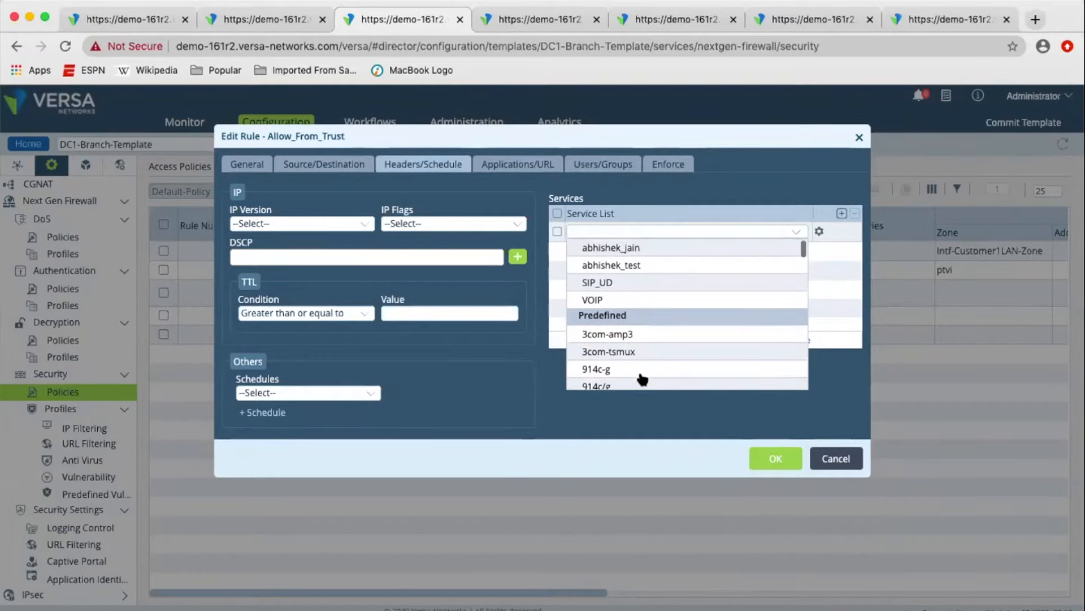
scroll(617, 313, "down", 2)
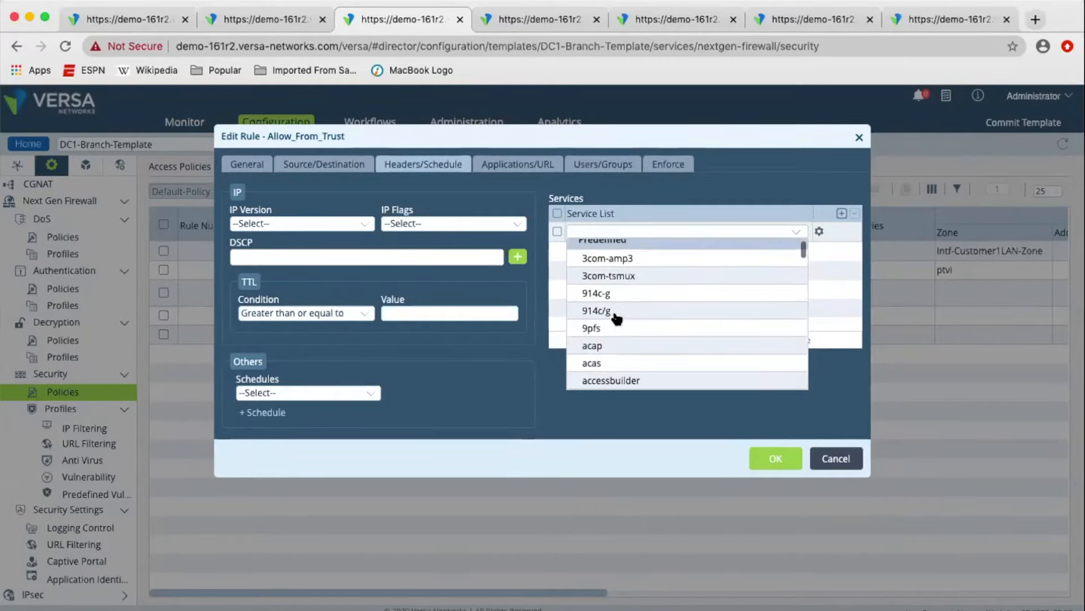
scroll(634, 316, "up", 1)
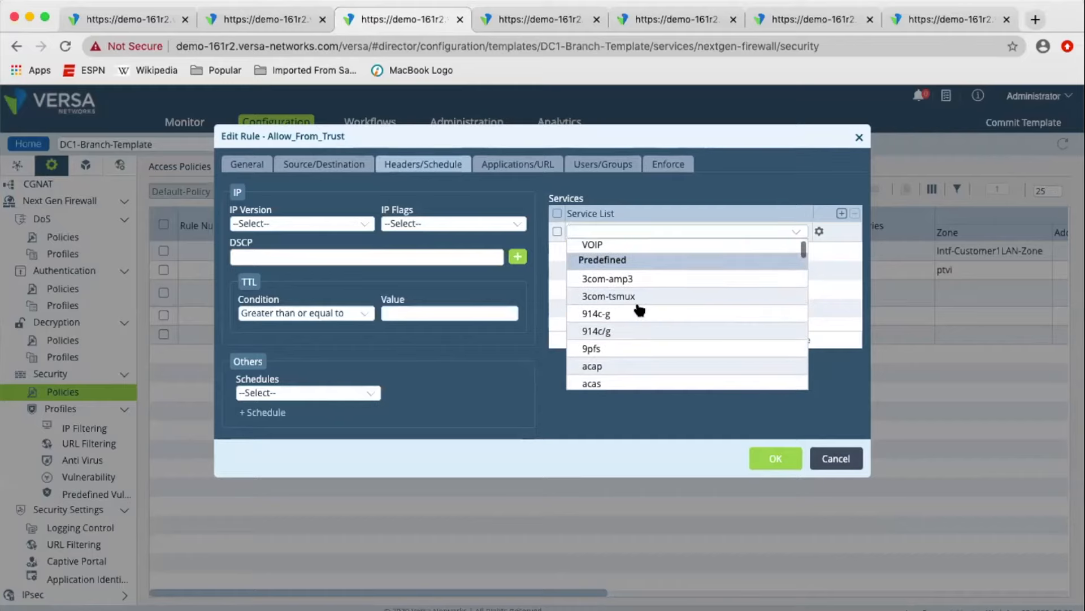
scroll(648, 315, "up", 3)
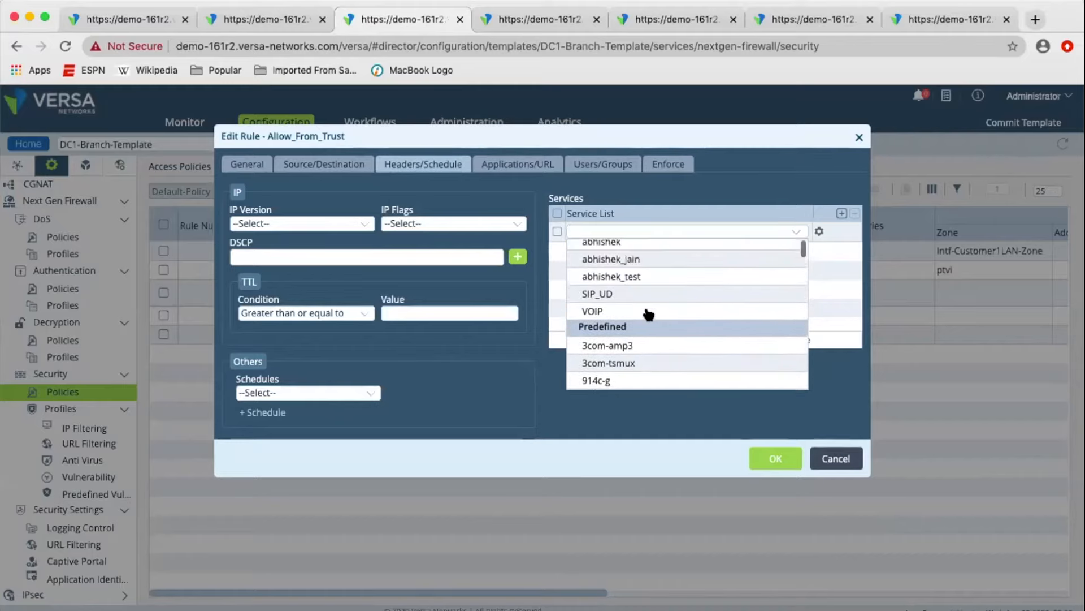
scroll(605, 325, "down", 1)
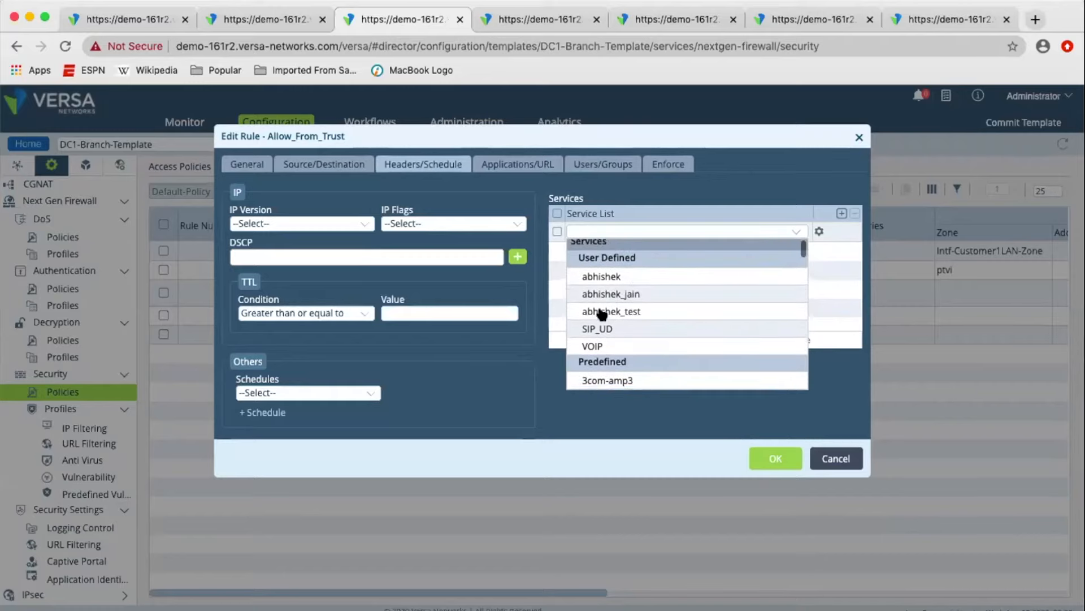
left_click(825, 265)
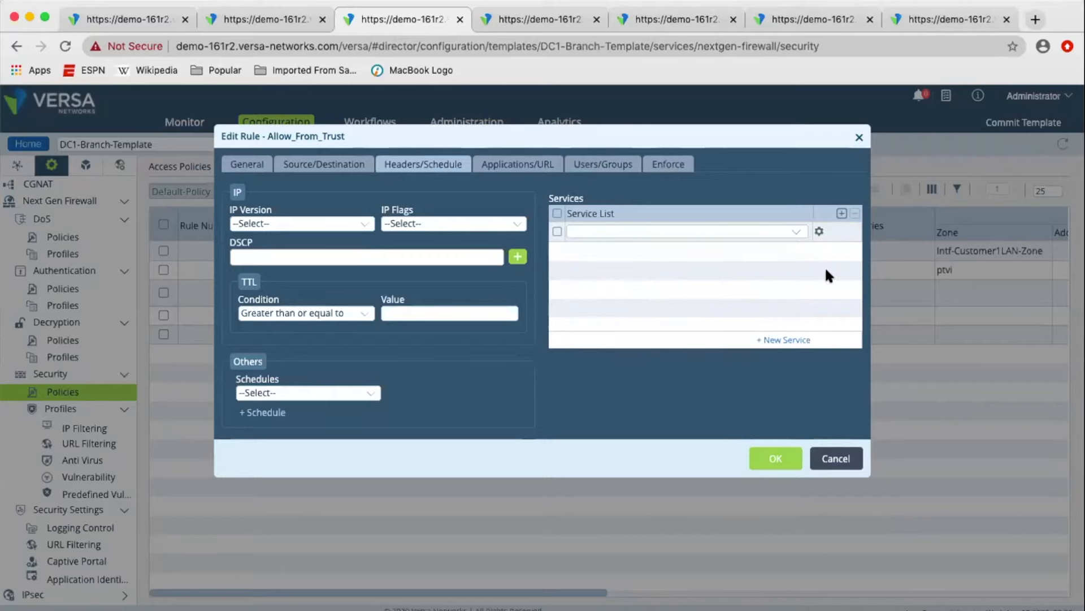
Start a new schedule for the rule, inspect its recurrence options, and cancel without creating it.
left_click(265, 413)
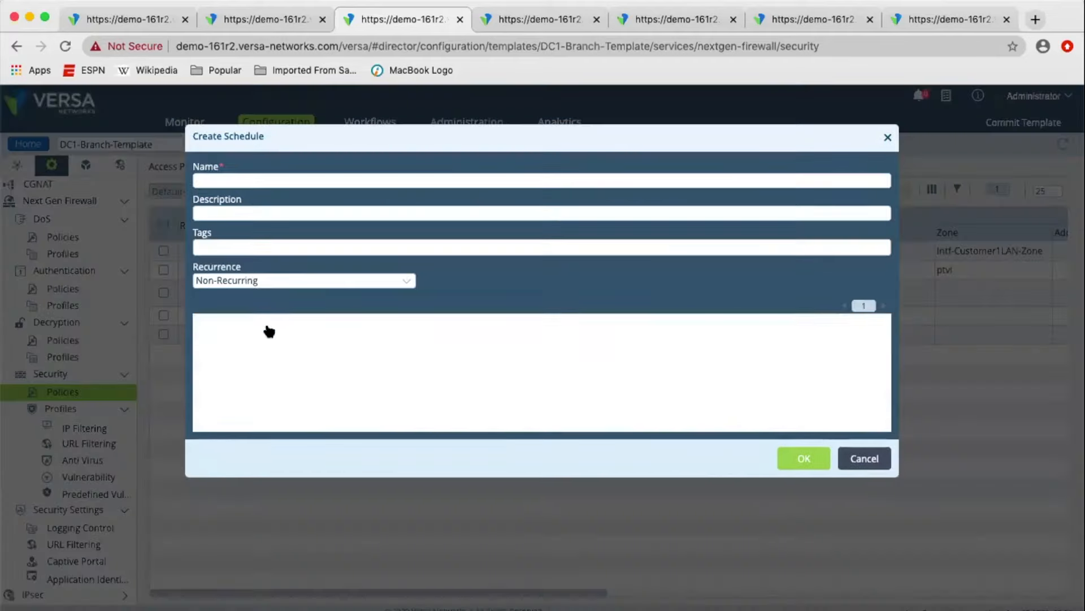
left_click(294, 281)
left_click(303, 253)
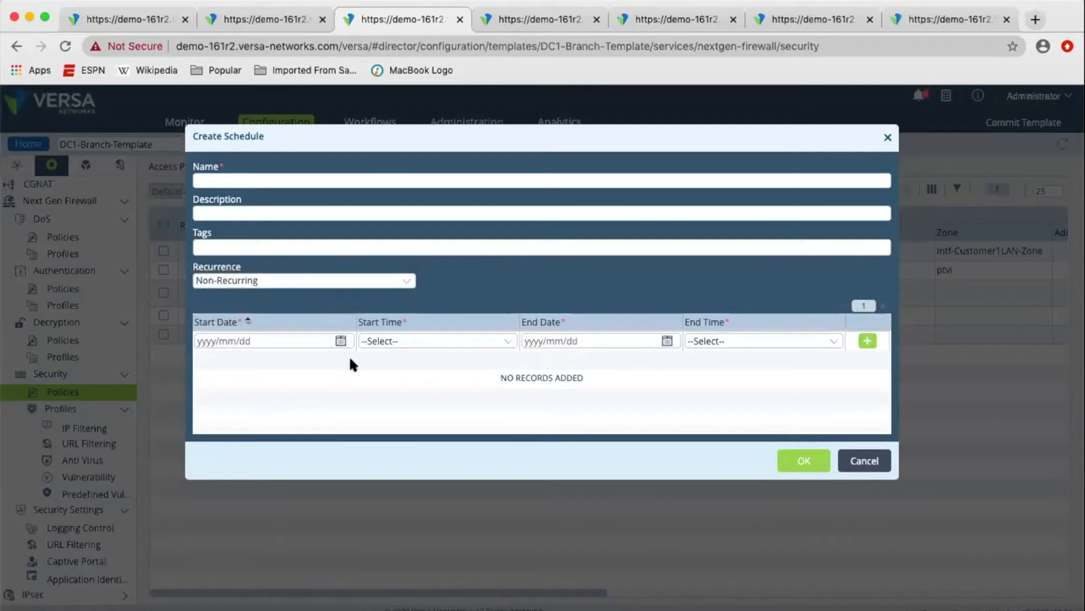
left_click(865, 463)
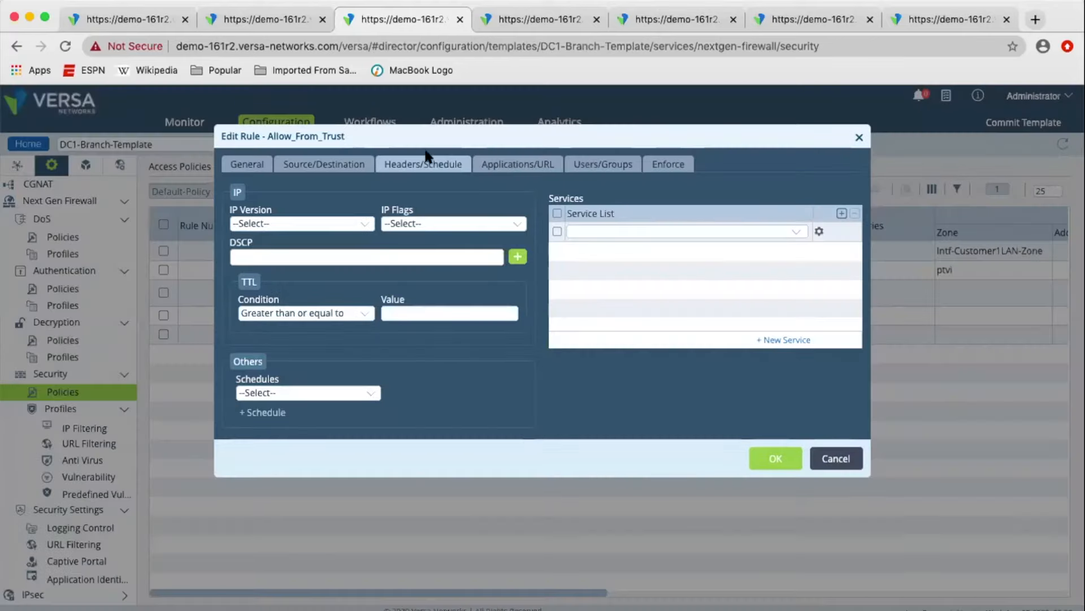
Add an empty application entry to the Allow_From_Trust rule and browse the predefined application filters and groups.
left_click(507, 161)
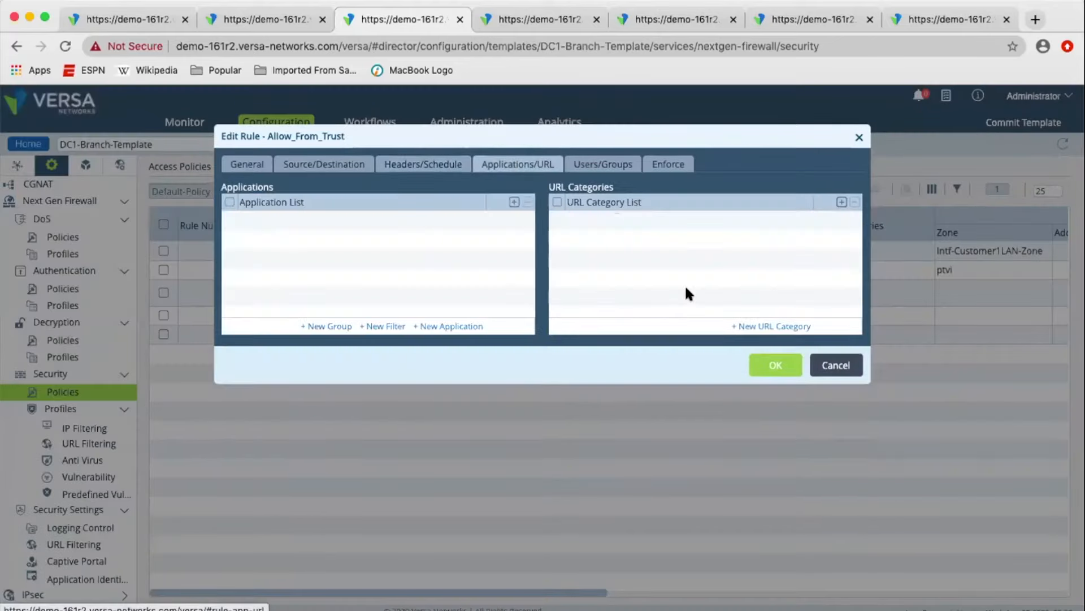
left_click(514, 201)
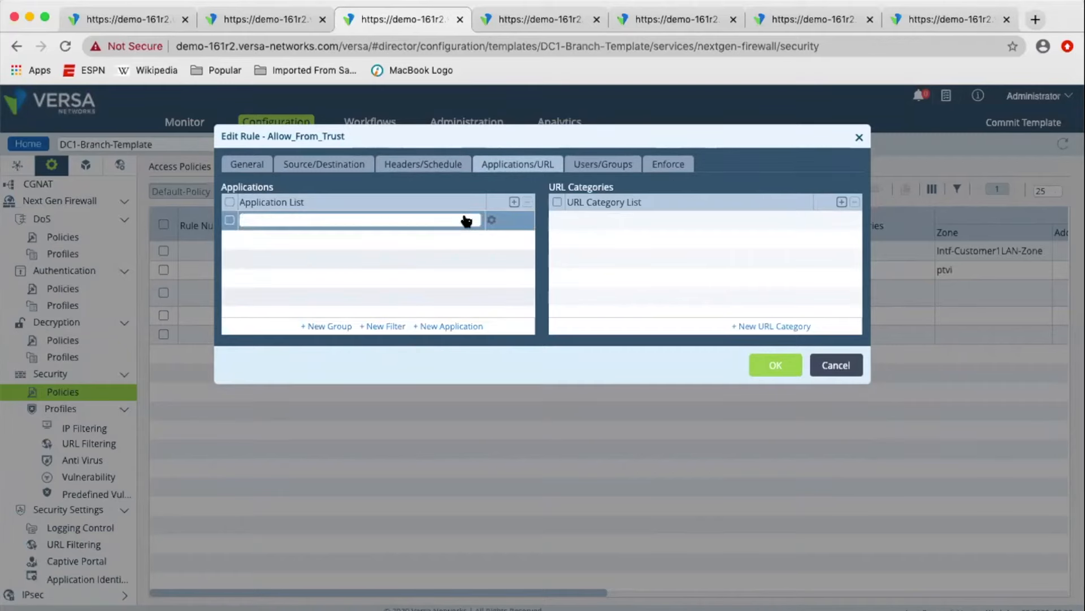
left_click(467, 221)
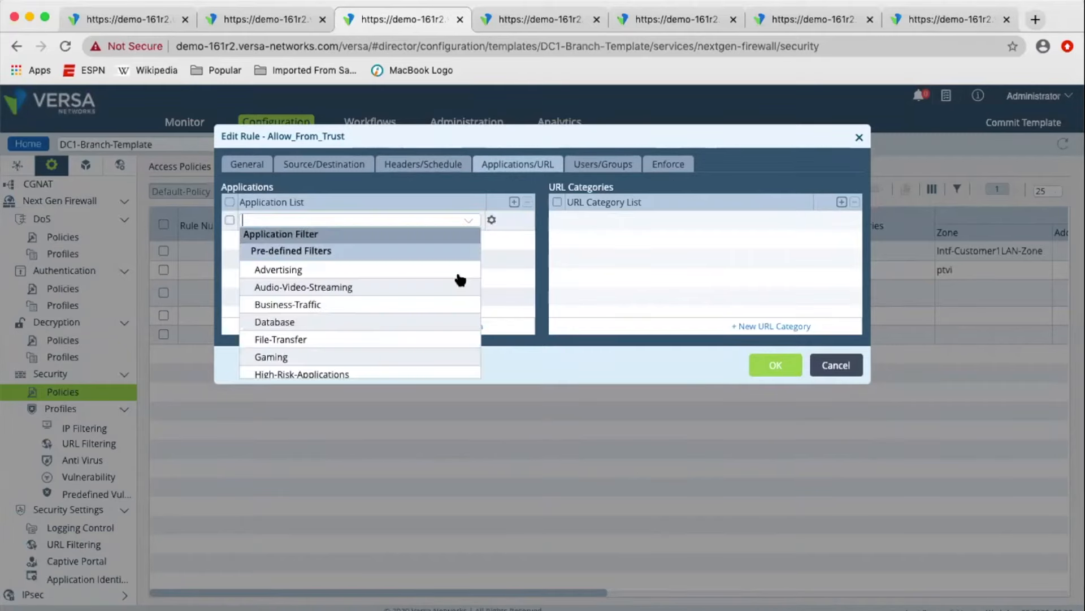
scroll(440, 310, "down", 2)
scroll(433, 310, "up", 2)
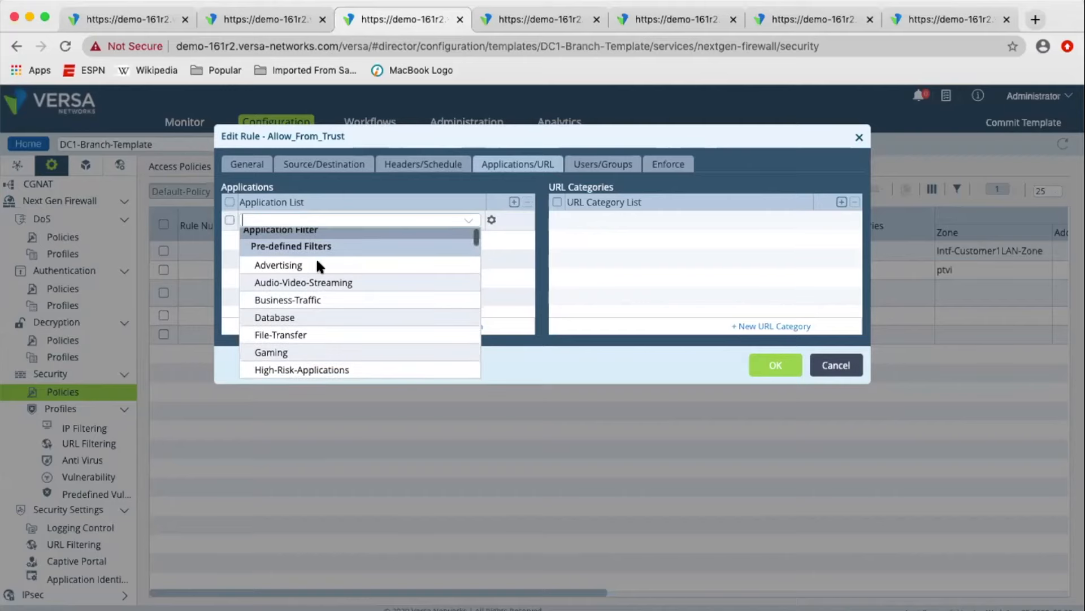
scroll(356, 296, "down", 10)
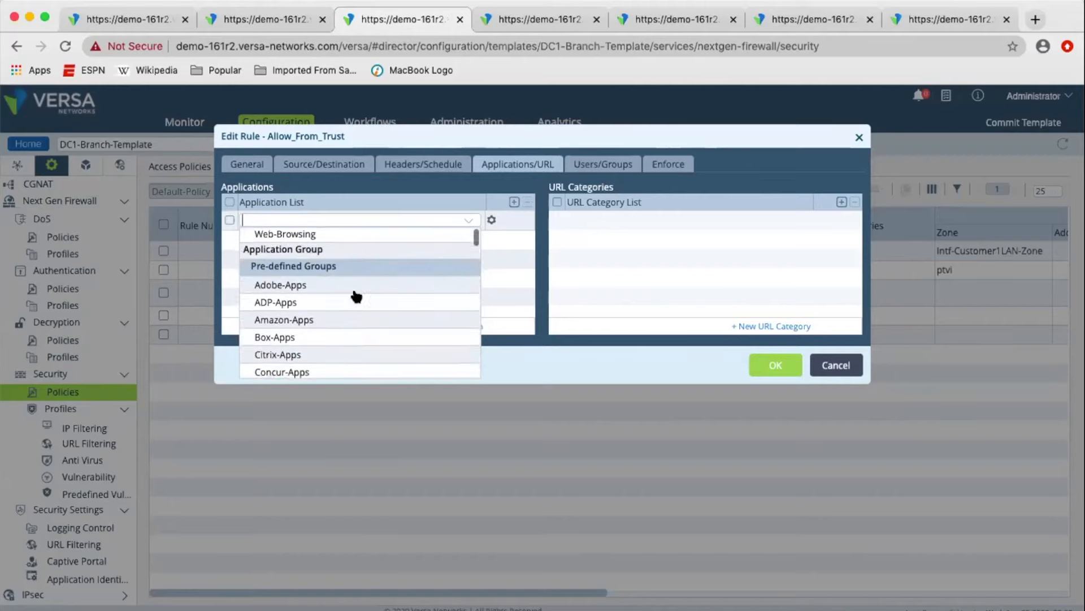
scroll(356, 296, "down", 5)
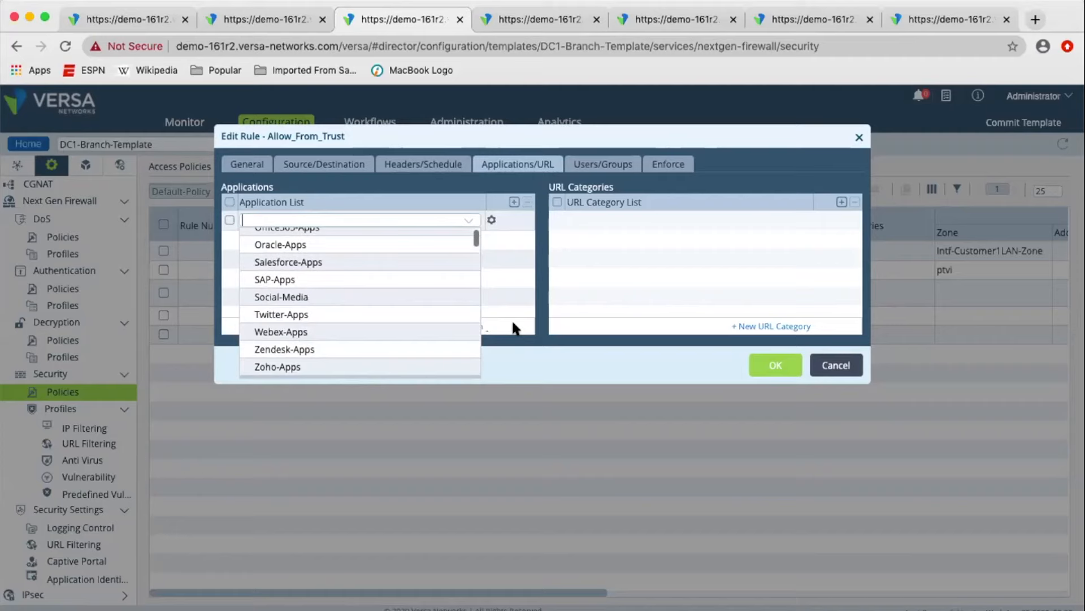
left_click(503, 291)
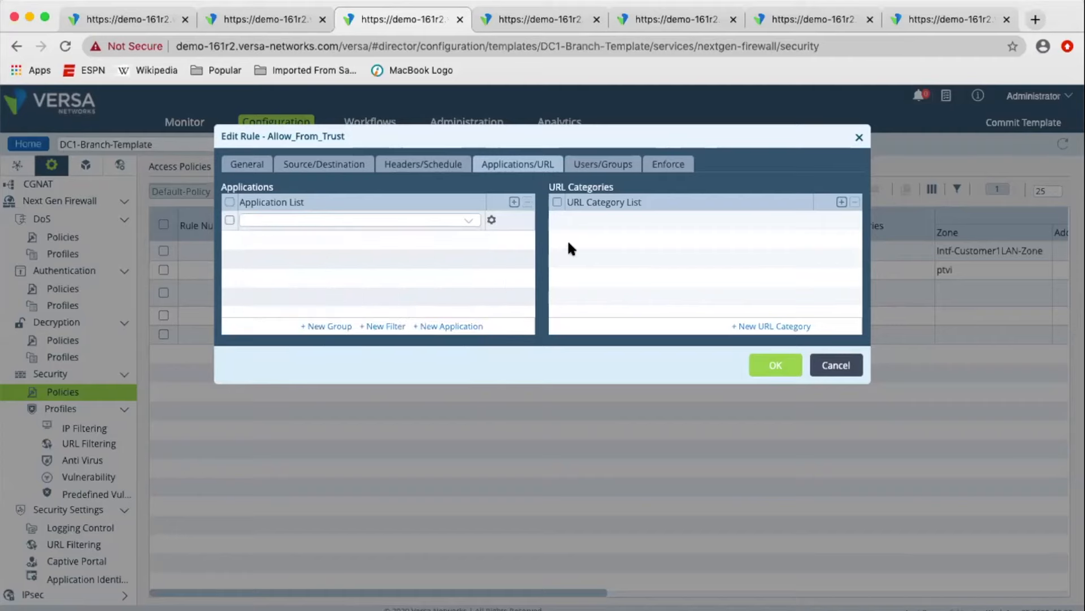
Add an empty URL category entry to the rule and browse the user-defined and predefined categories.
left_click(842, 202)
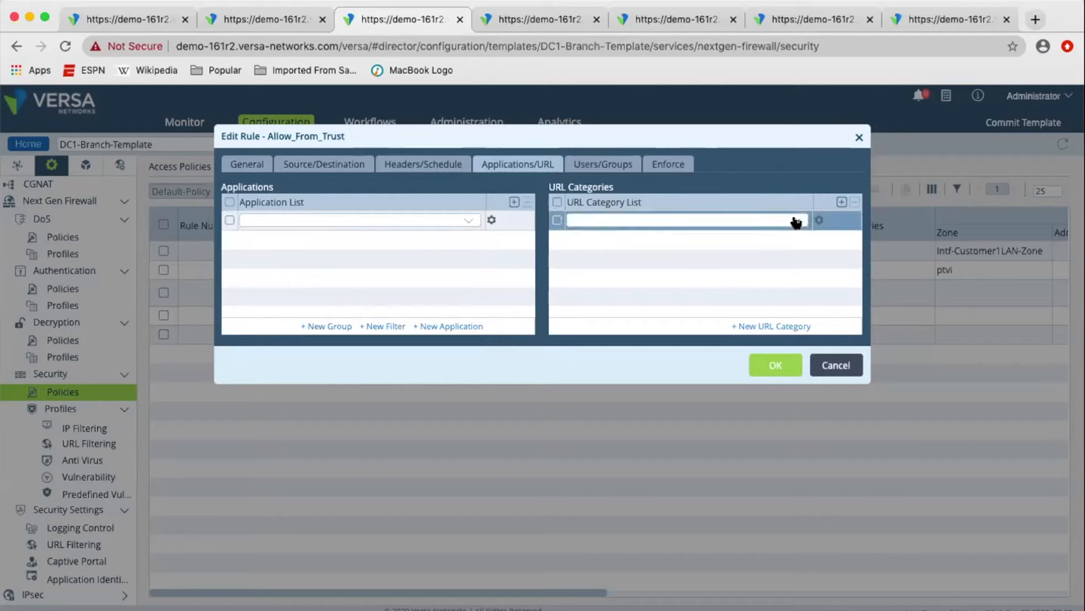
left_click(796, 222)
scroll(689, 351, "down", 3)
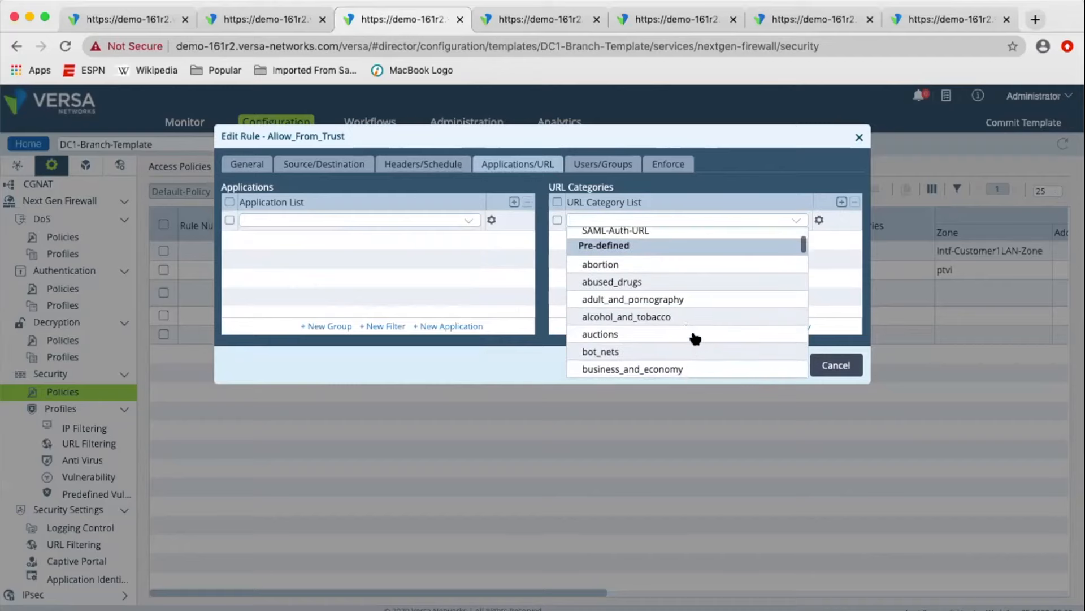
scroll(684, 322, "up", 3)
scroll(631, 233, "up", 1)
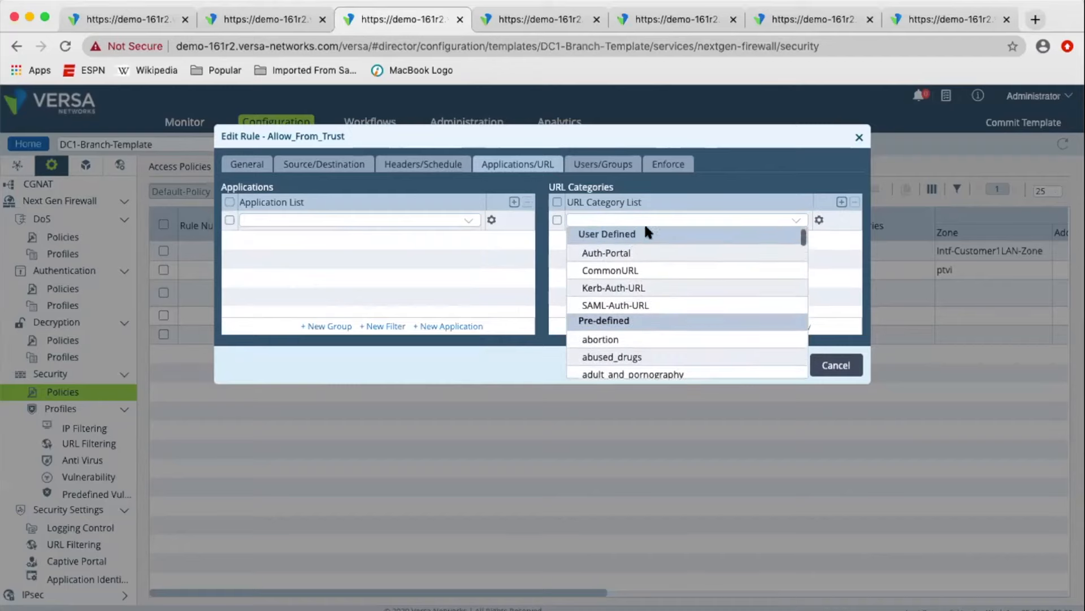
left_click(782, 227)
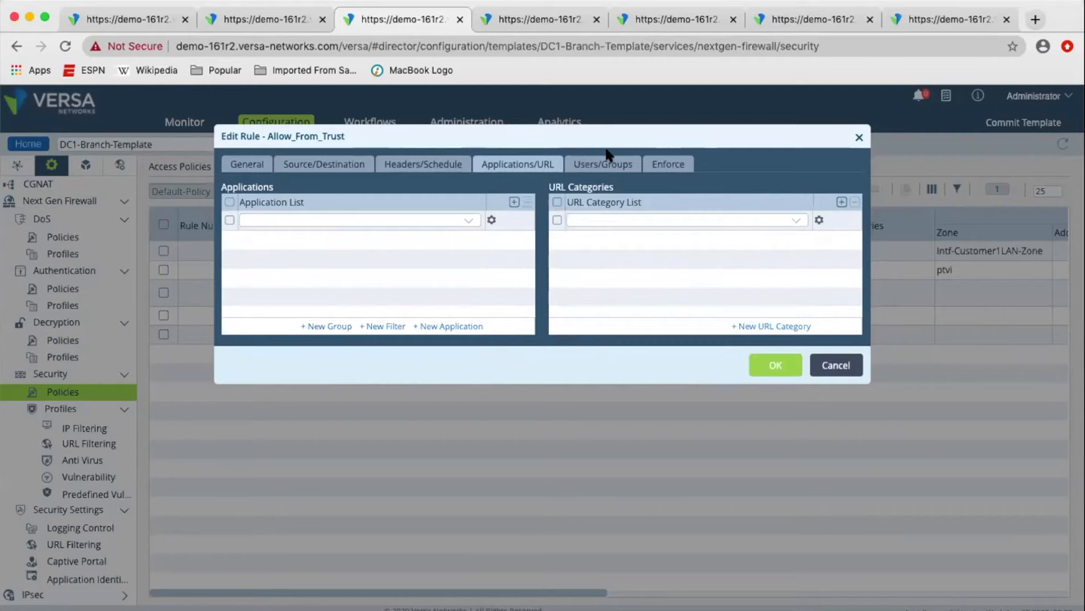
Examine the rule's user and group matching, its enforcement settings, and the IP filtering profiles that can be assigned.
left_click(602, 163)
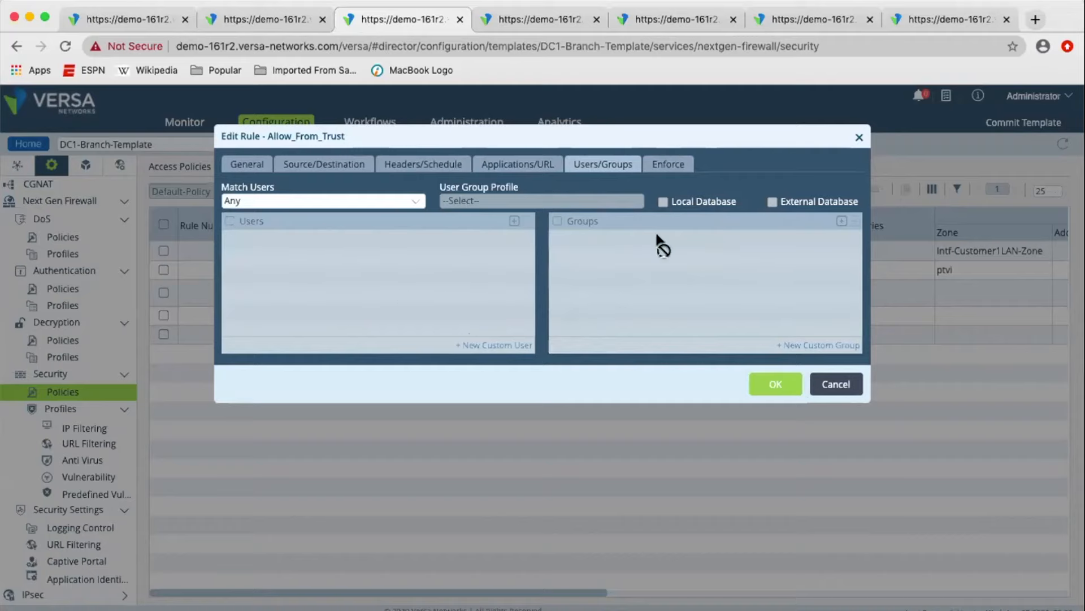
left_click(671, 163)
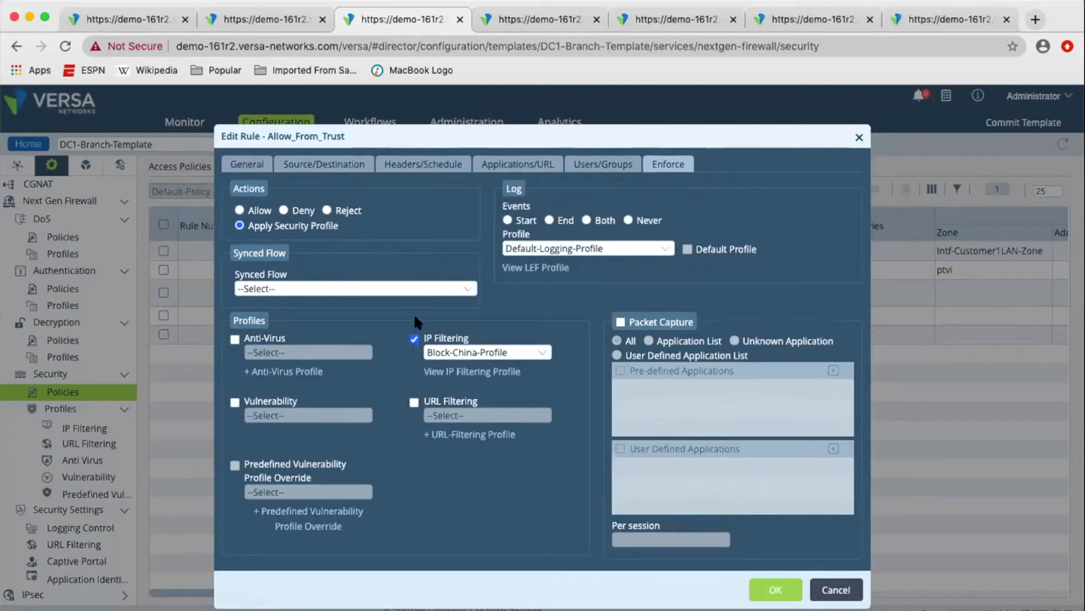
left_click(470, 354)
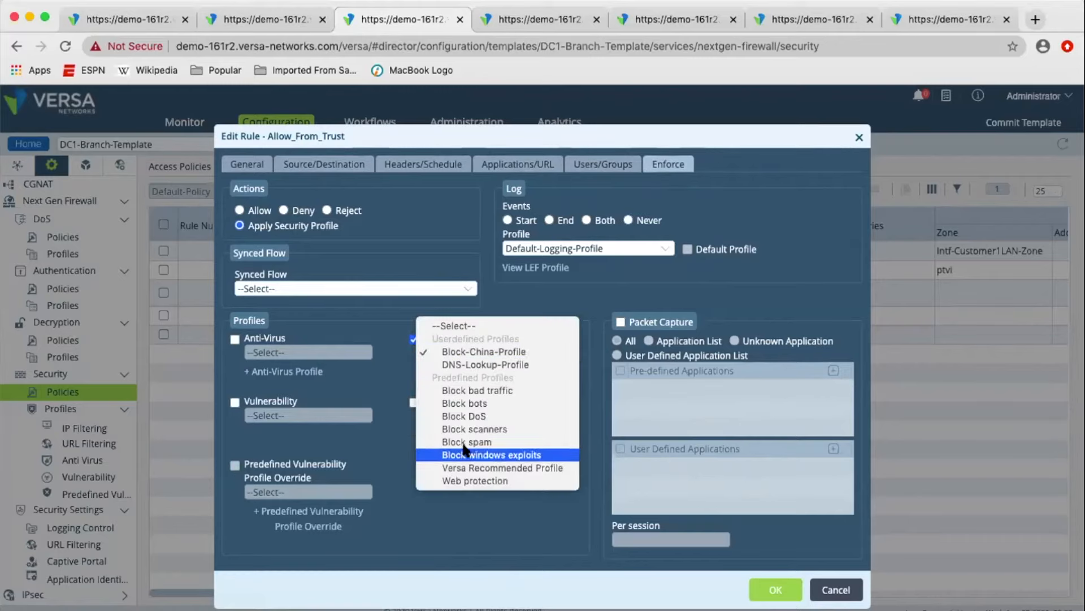
left_click(406, 371)
Enable Anti-Virus and Vulnerability enforcement on the rule and review the predefined profiles offered for each.
left_click(234, 339)
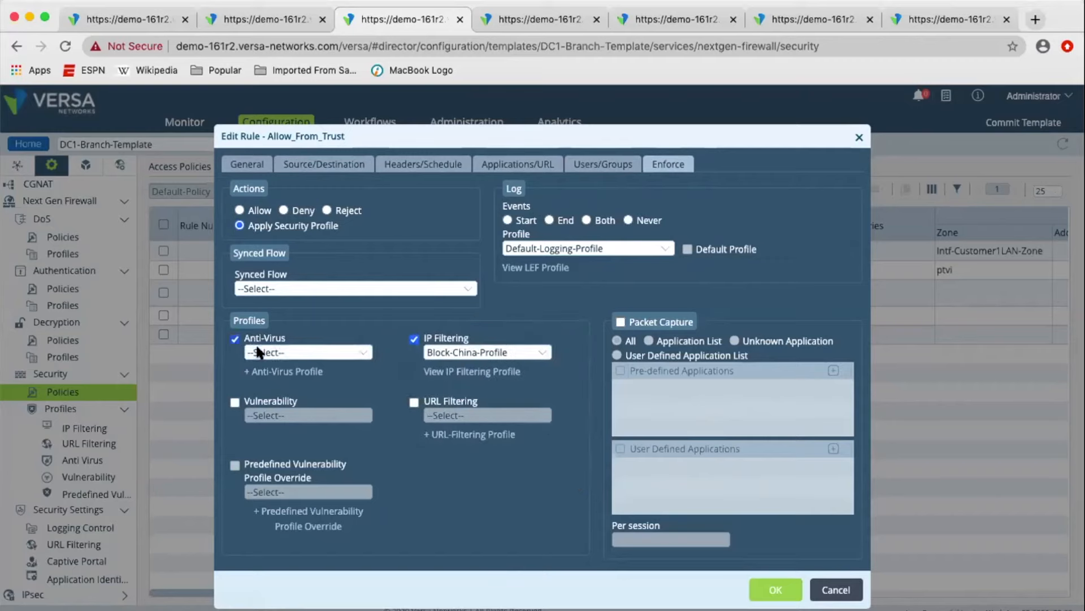
left_click(264, 352)
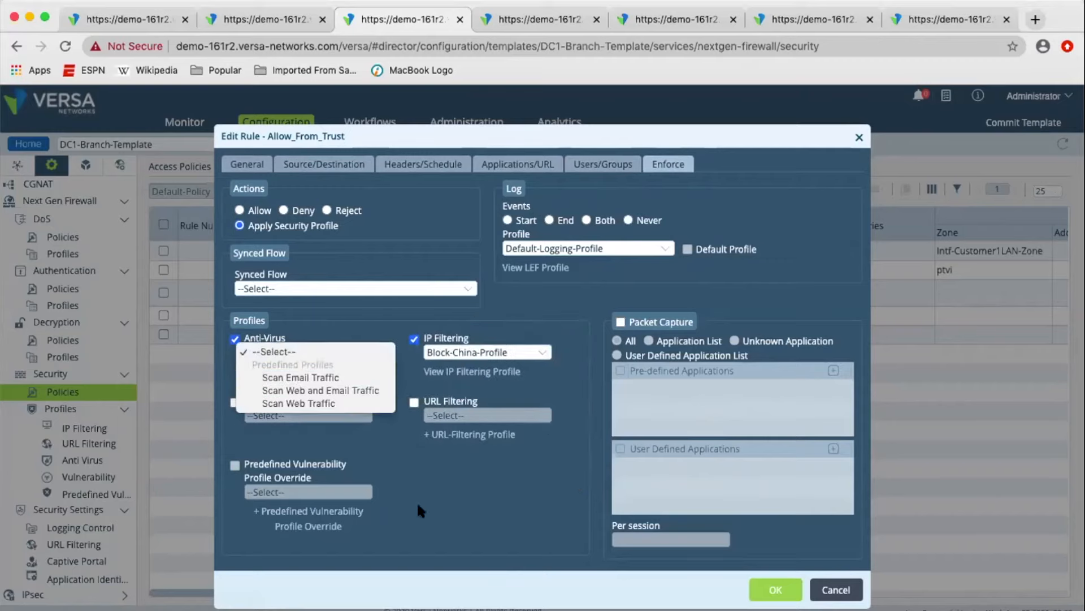
left_click(400, 488)
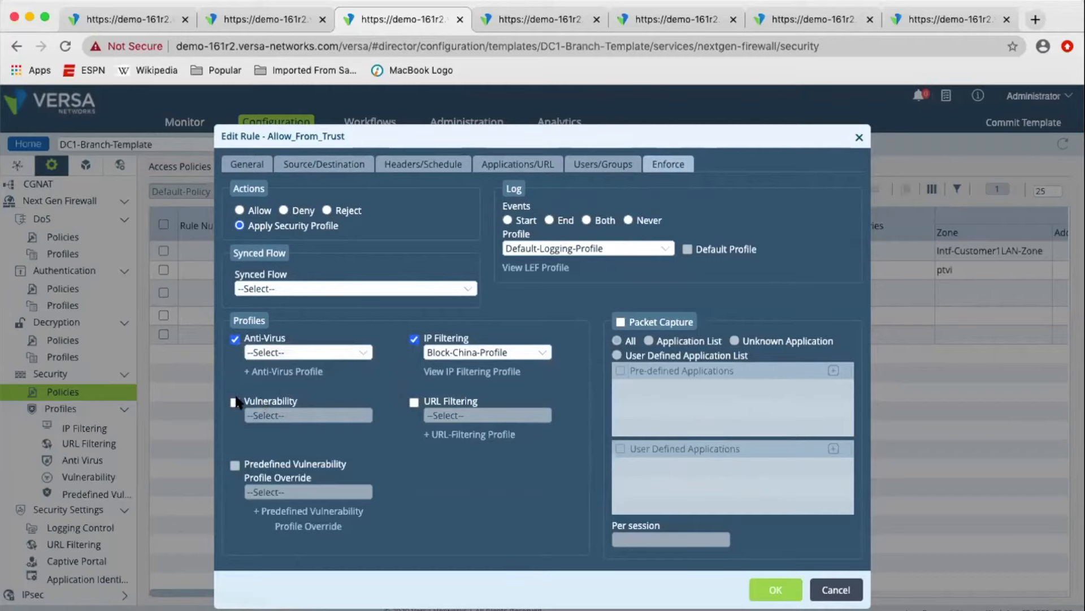
left_click(235, 402)
left_click(320, 419)
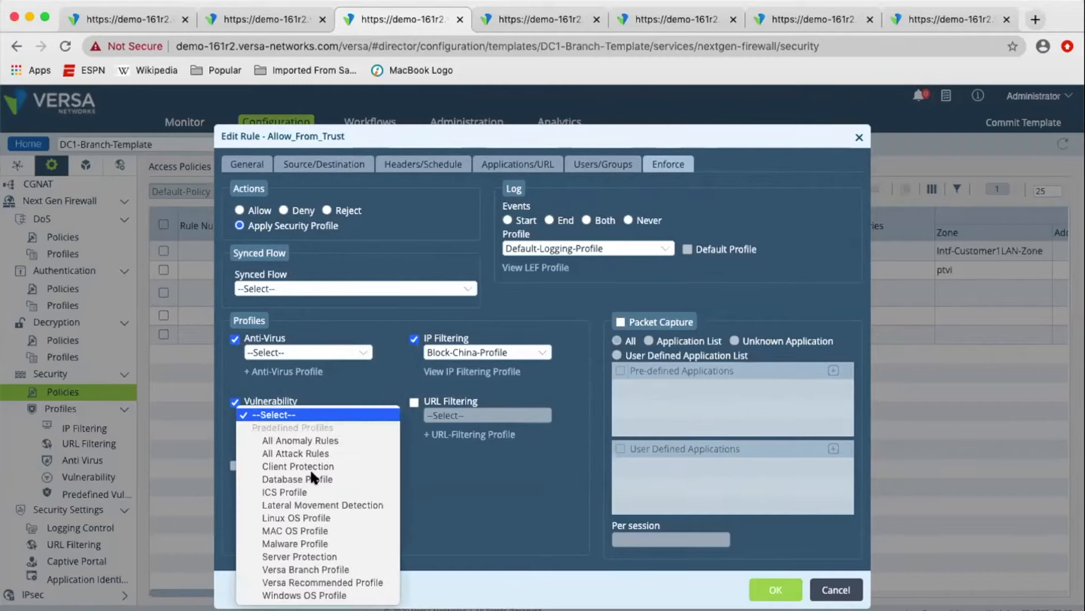
left_click(558, 515)
Enable URL Filtering enforcement on the rule and review the user-defined and predefined filtering profiles.
left_click(446, 403)
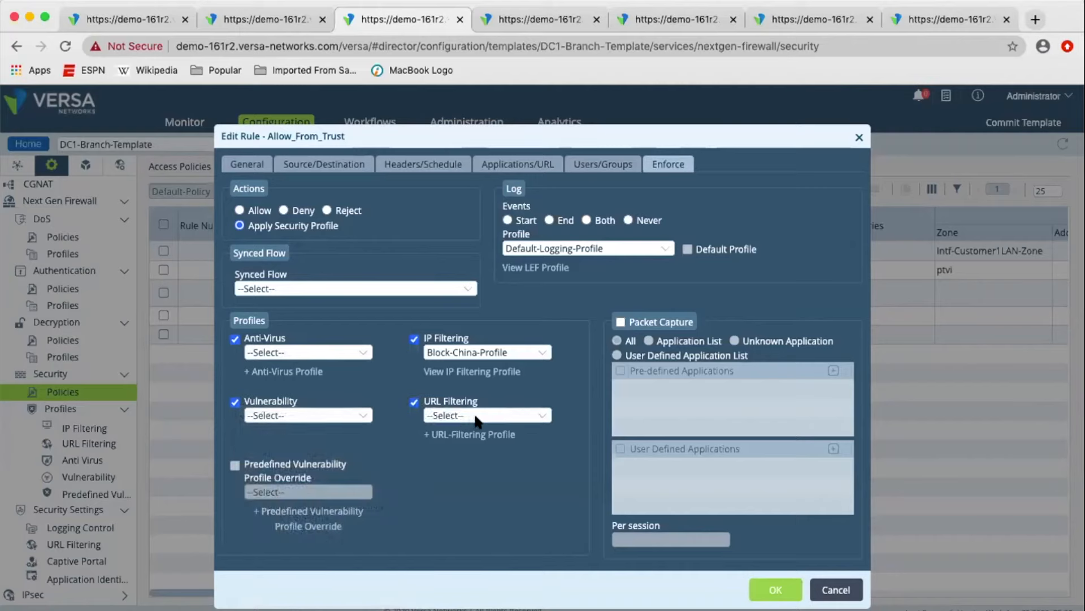
left_click(452, 415)
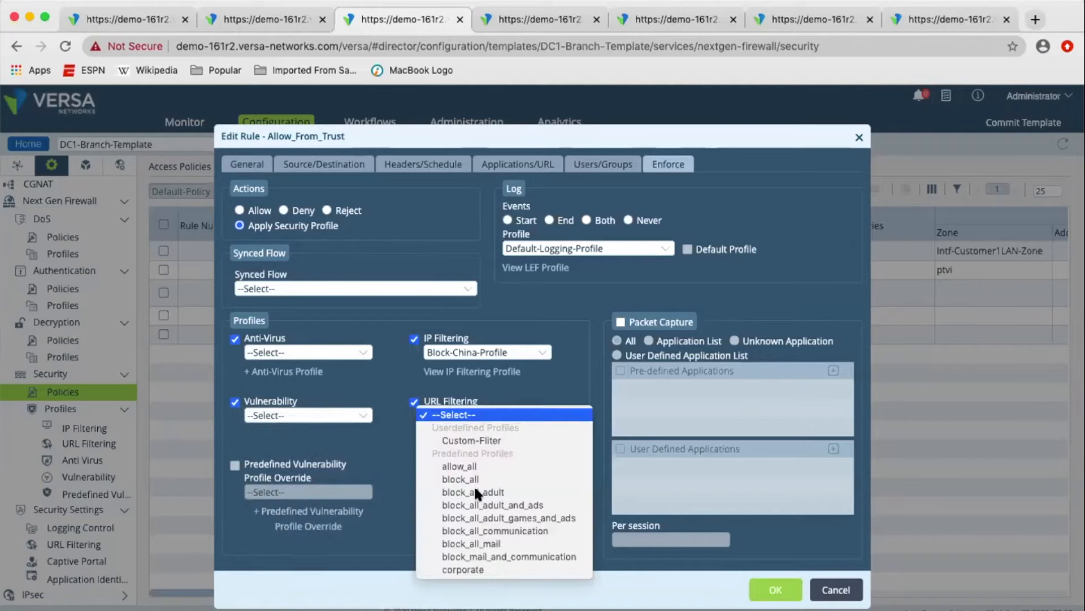
left_click(552, 277)
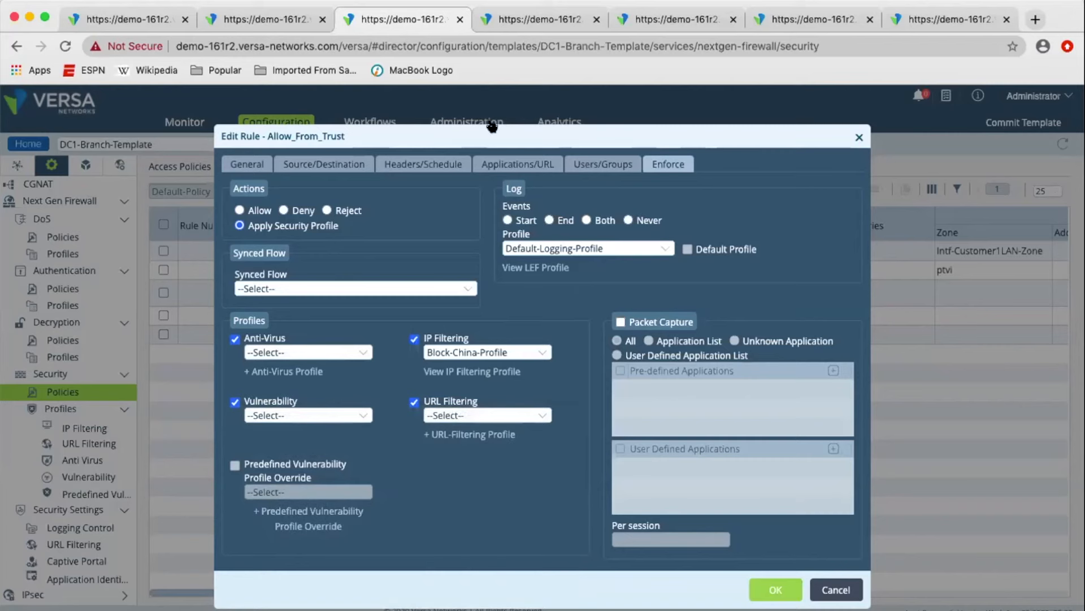
Switch to the browser page with Site3Branch1's configuration objects and open its predefined vulnerability profiles.
left_click(514, 22)
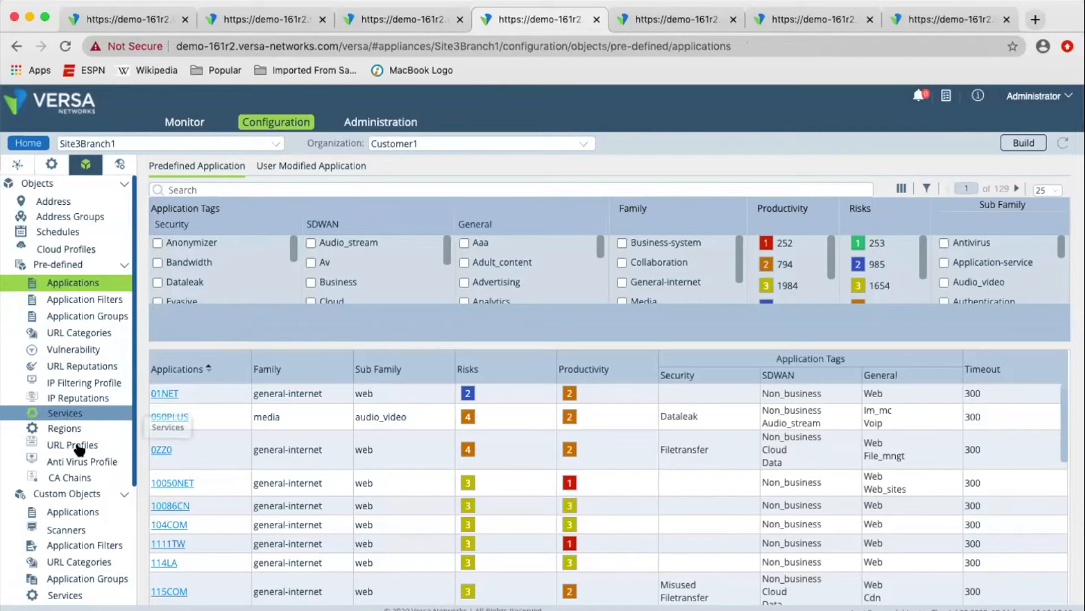
left_click(78, 351)
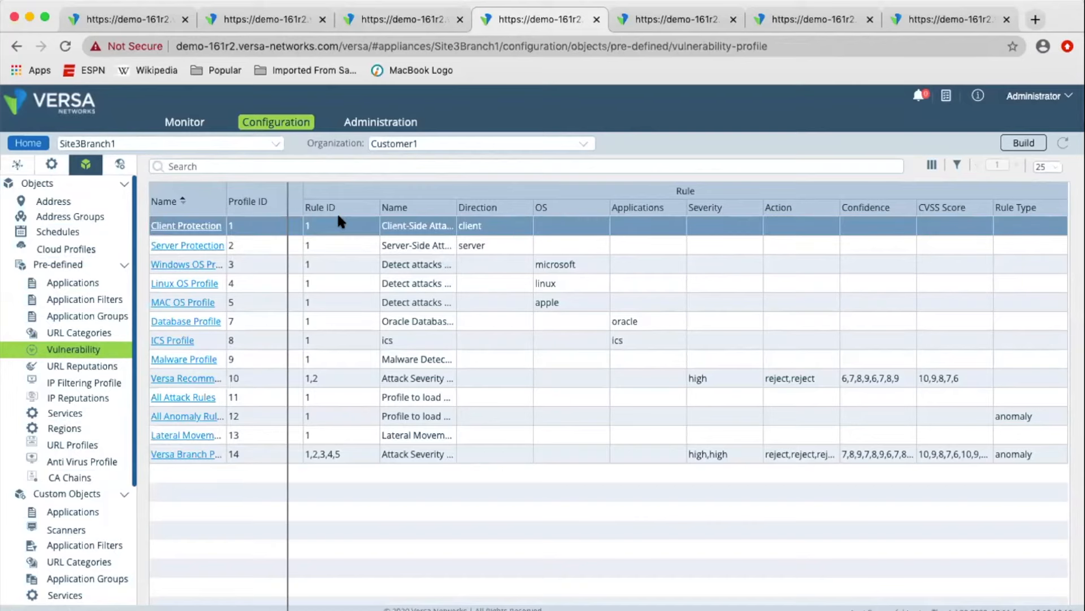
Examine the Versa Recommended Profile's Attack CVSS Score Rule Filter, including its action, confidence and CVSS score criteria, and close the profile.
left_click(222, 378)
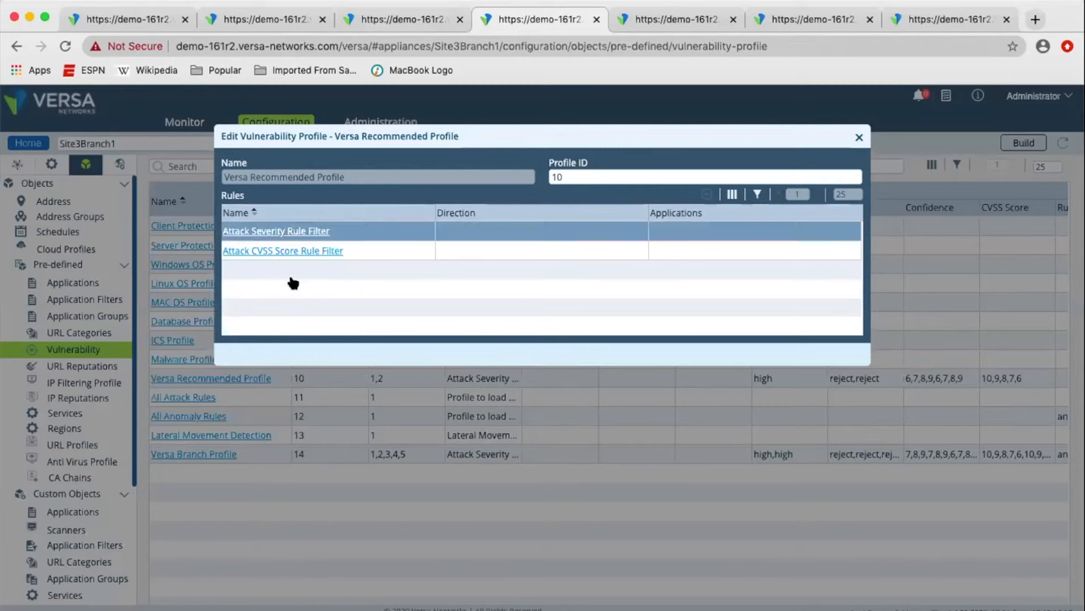
left_click(270, 233)
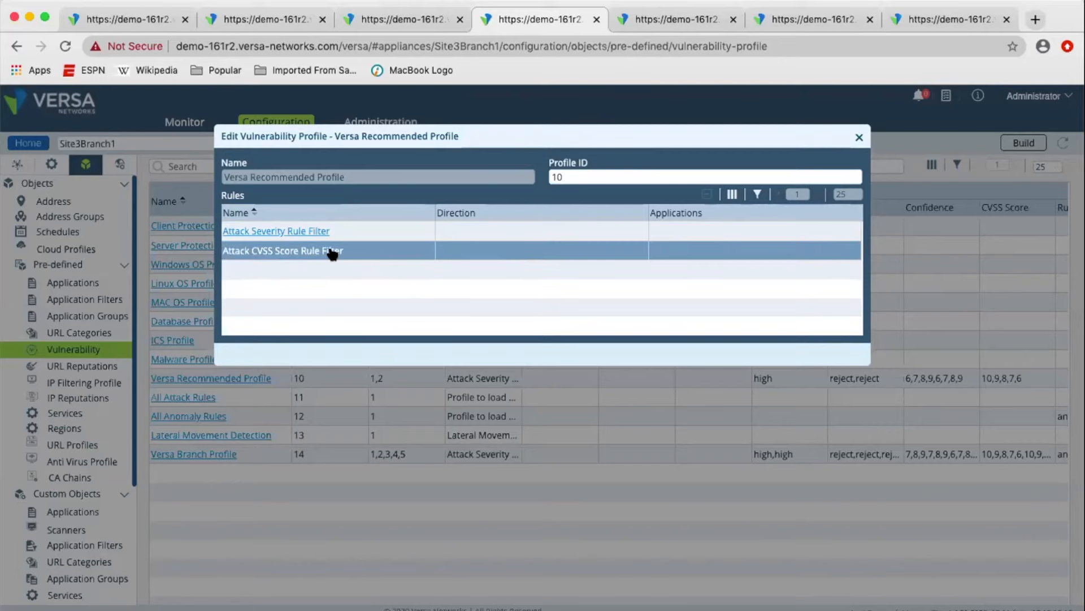
left_click(330, 251)
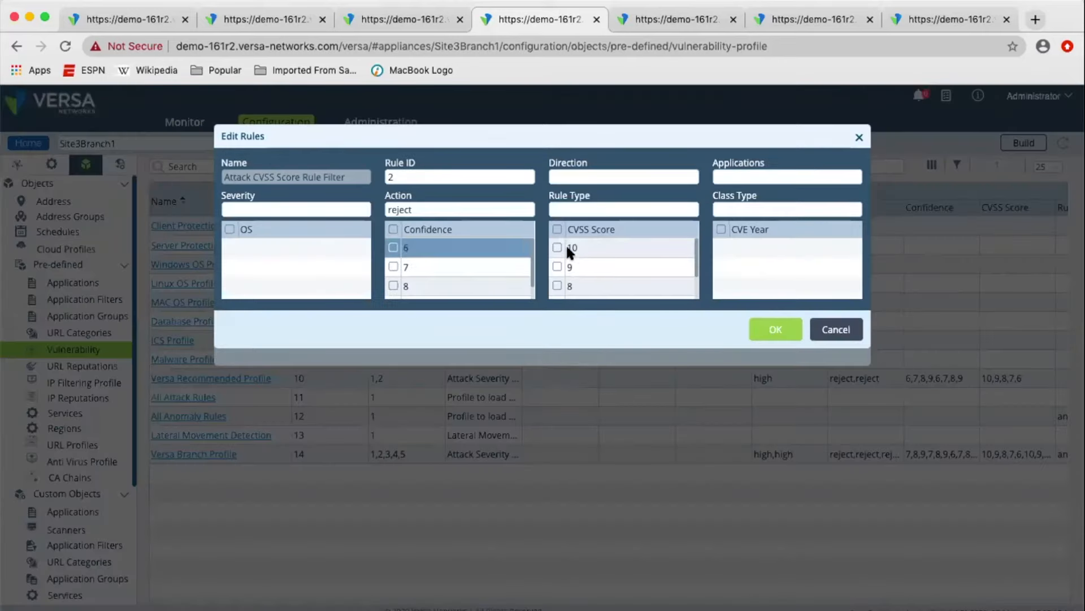
scroll(582, 261, "down", 2)
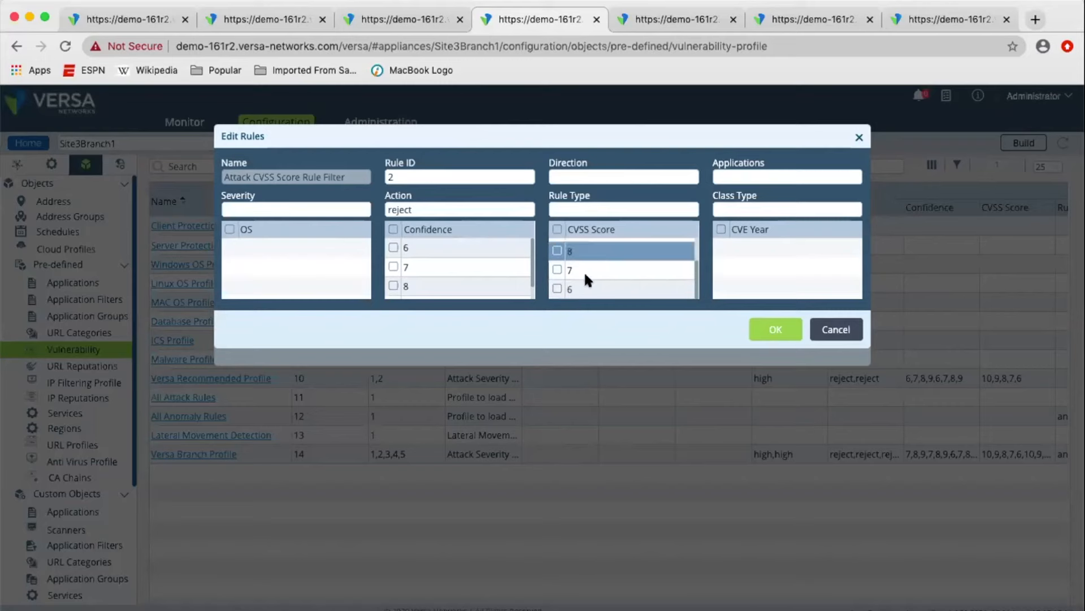
scroll(588, 260, "up", 2)
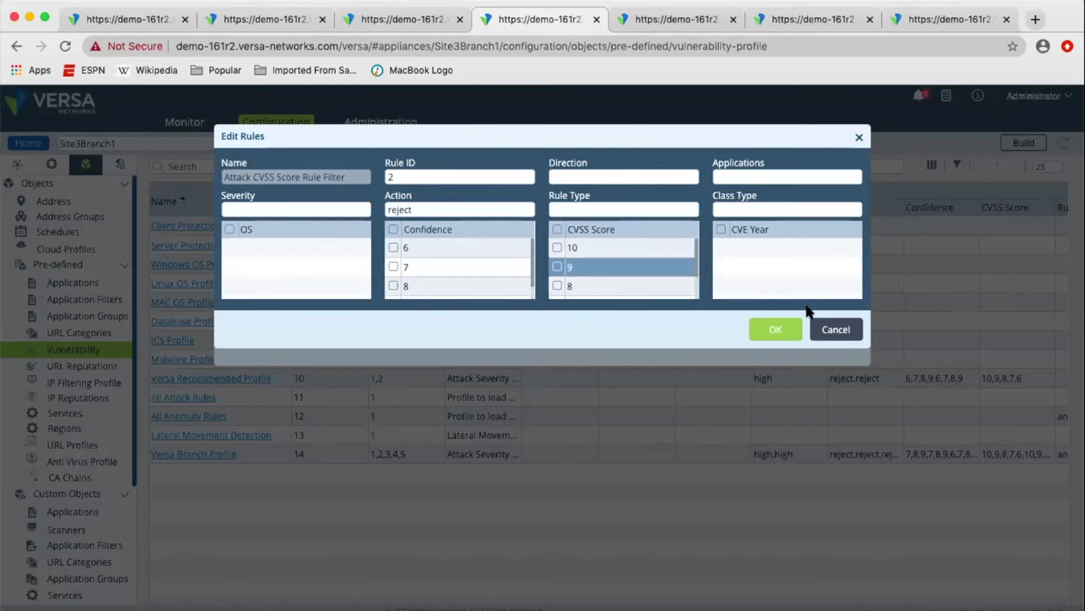
left_click(837, 330)
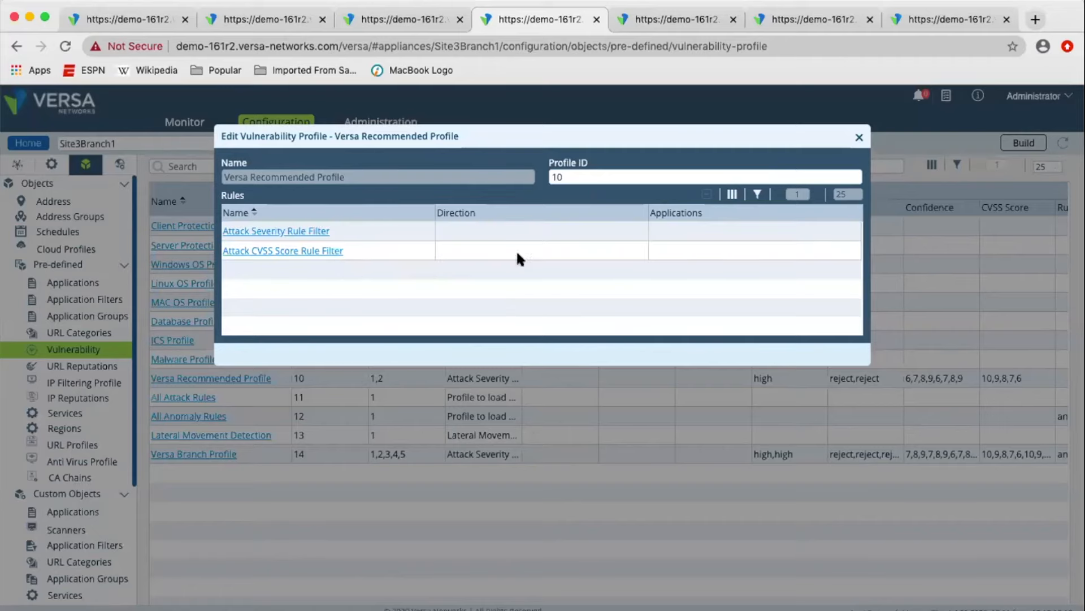
left_click(860, 139)
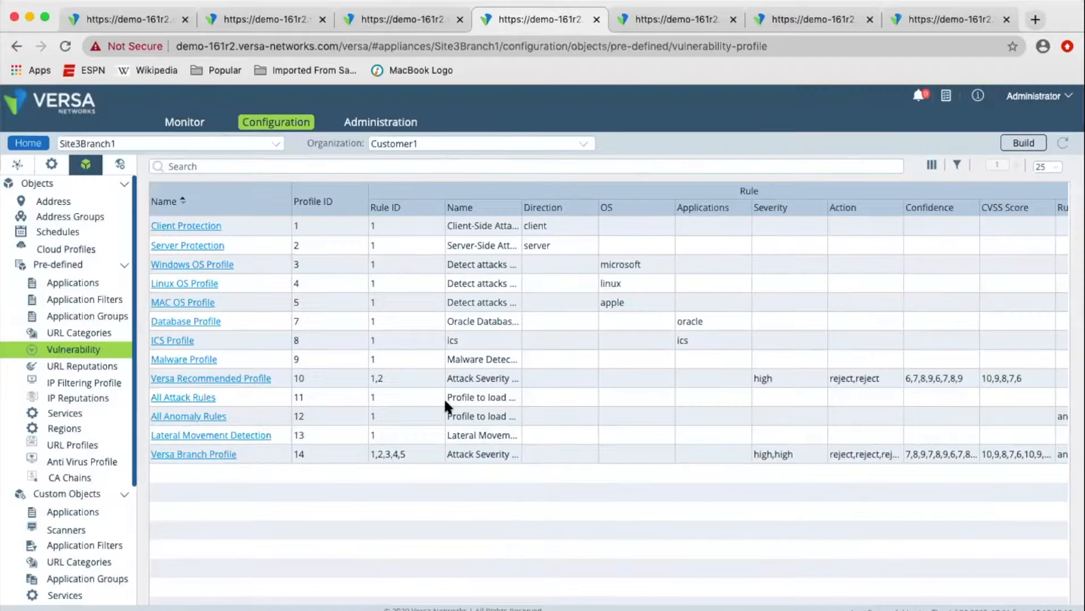
Inspect the rule inside the Lateral Movement Detection vulnerability profile, checking its class type, and close the profile.
left_click(264, 434)
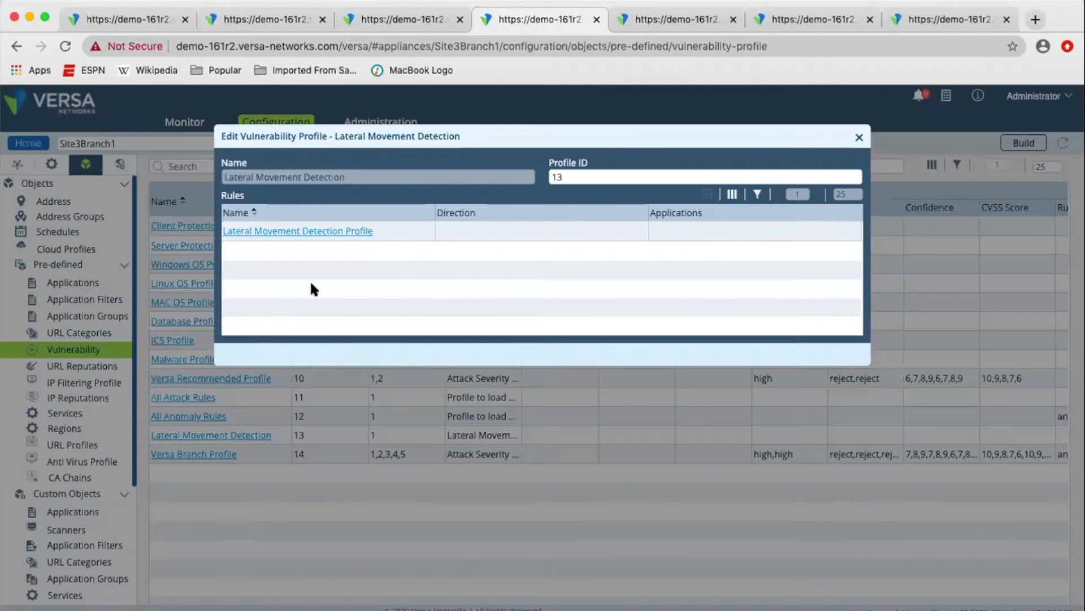
left_click(343, 228)
double_click(433, 237)
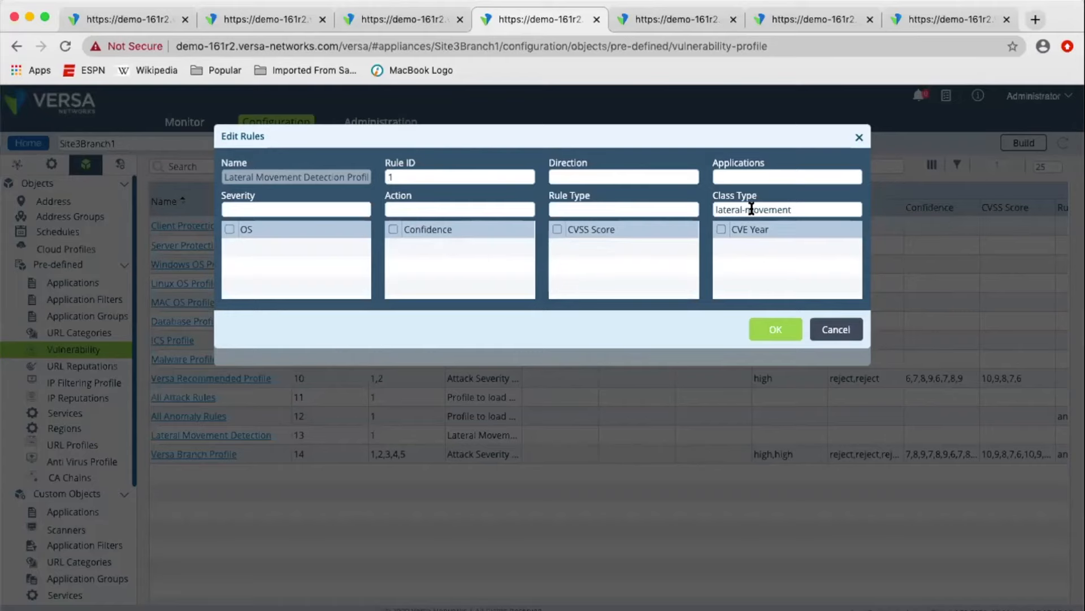
left_click(836, 329)
left_click(857, 138)
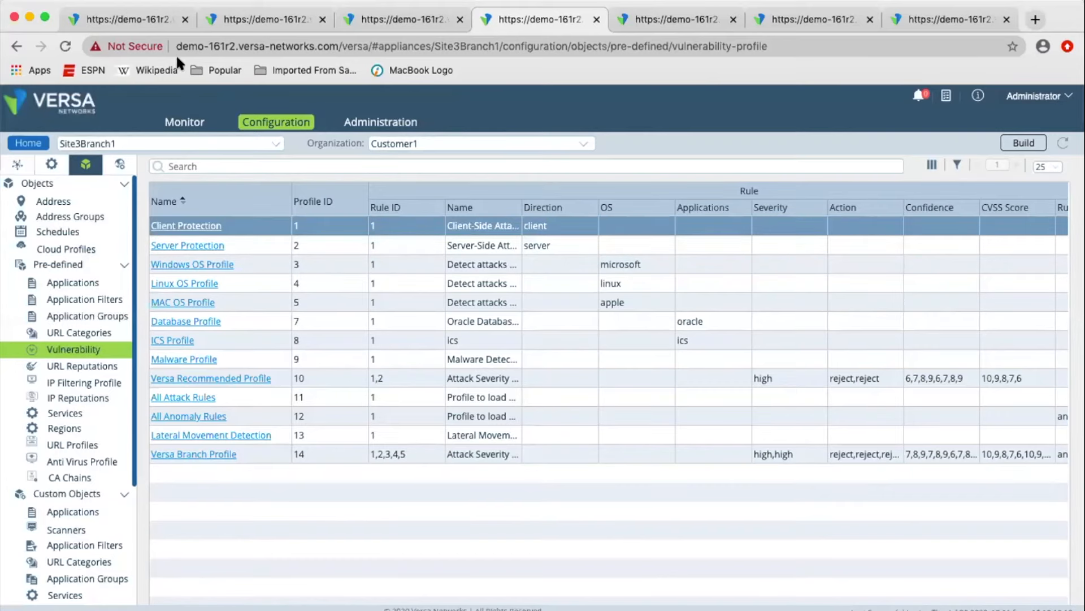
Switch to the browser page with Customer1's monitoring view and open the NGFW service monitoring of the Site3Branch1 device.
left_click(122, 19)
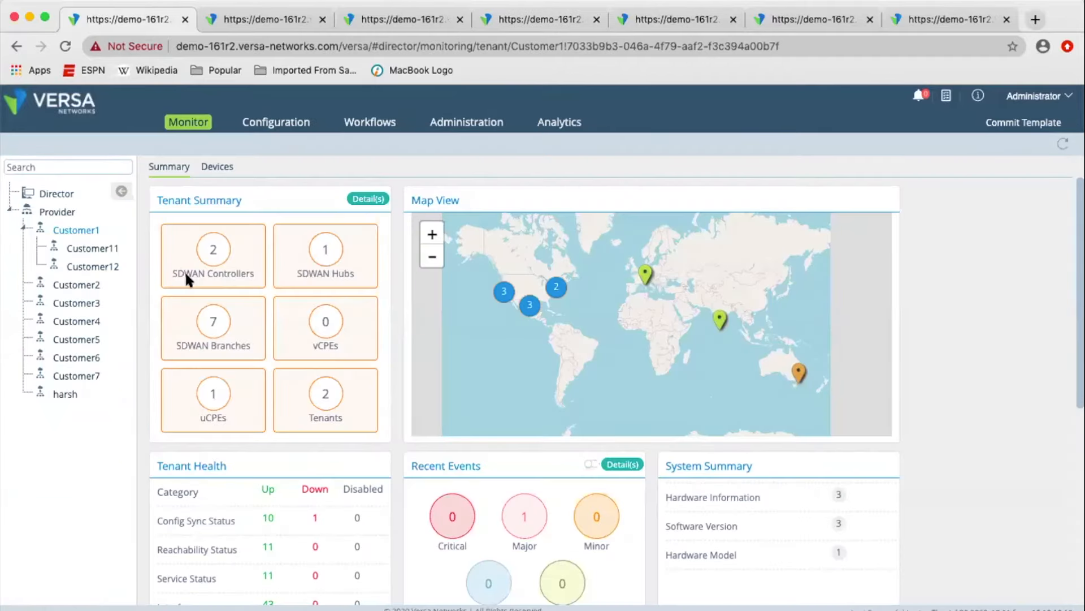
left_click(85, 248)
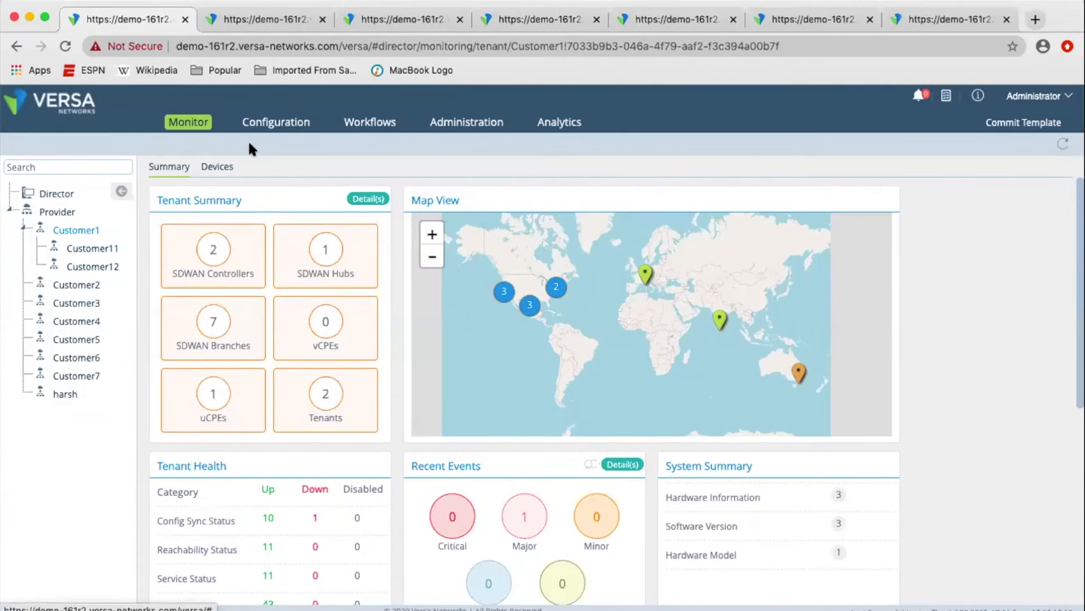
left_click(218, 166)
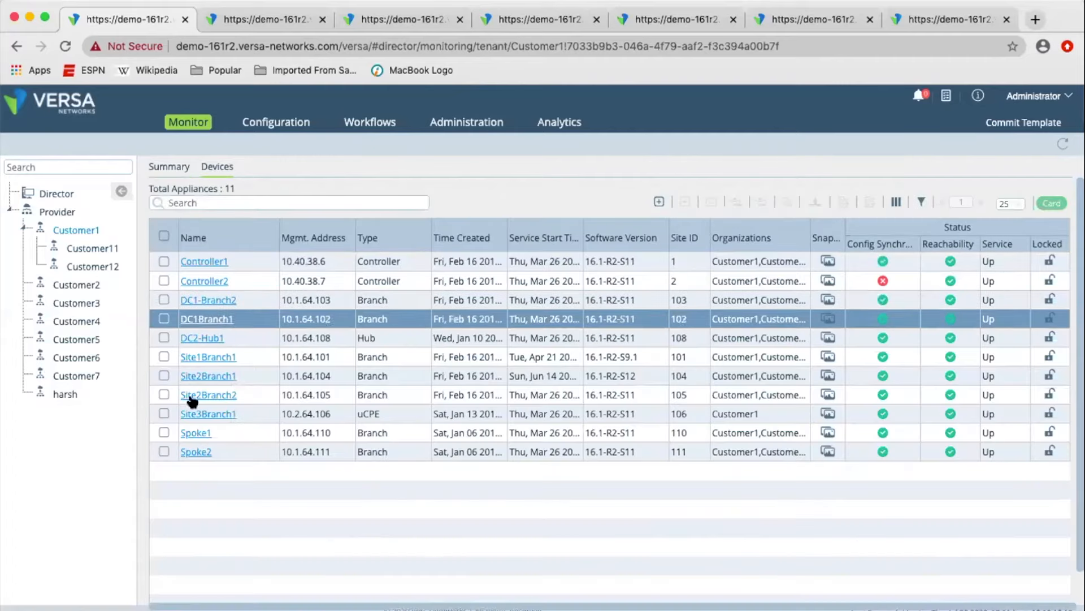
left_click(207, 413)
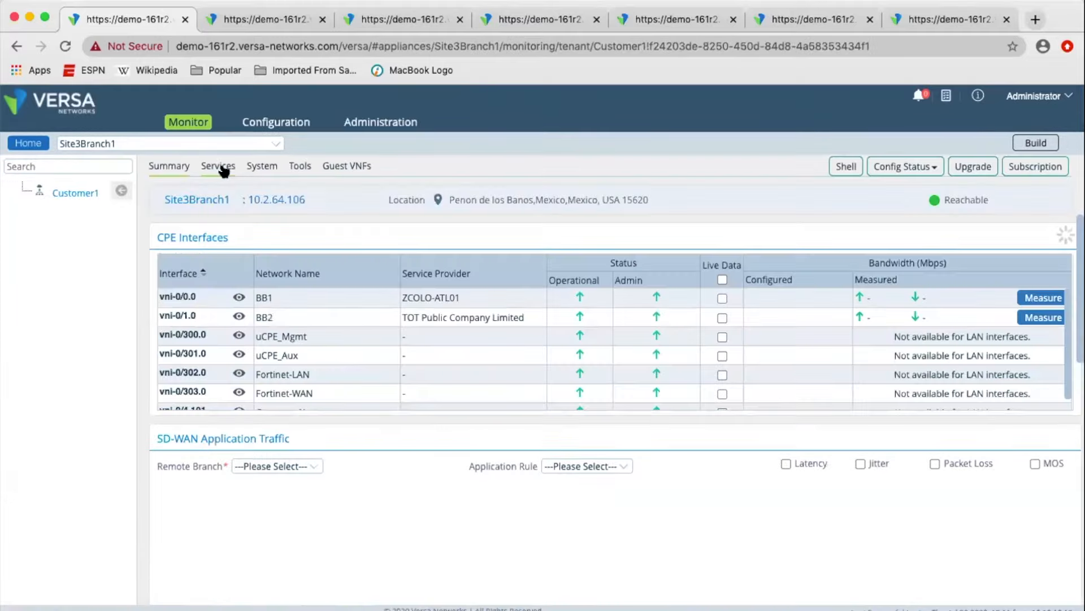
left_click(218, 166)
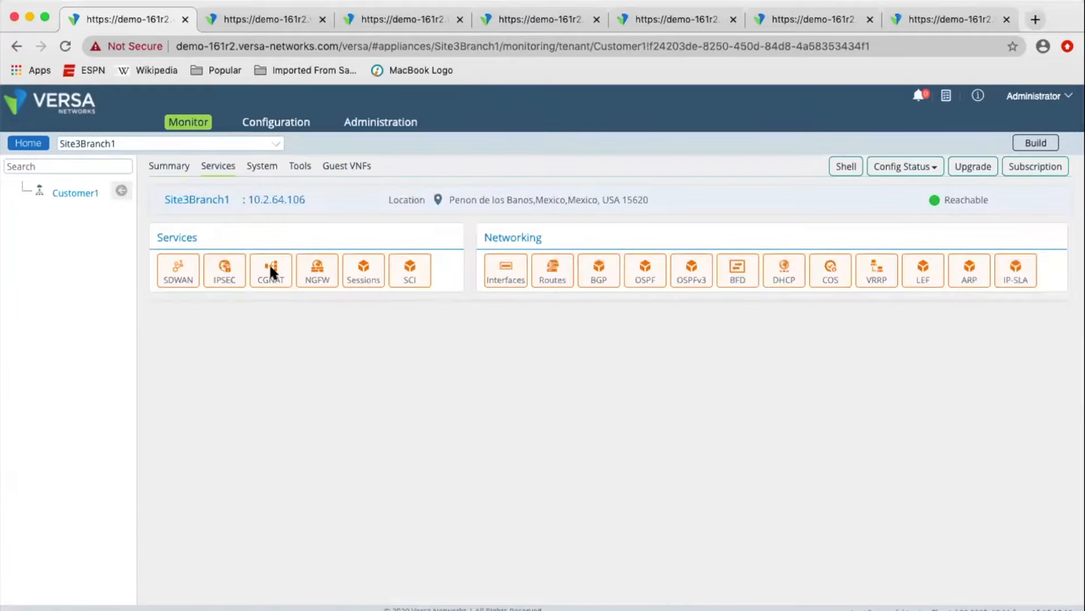
left_click(320, 278)
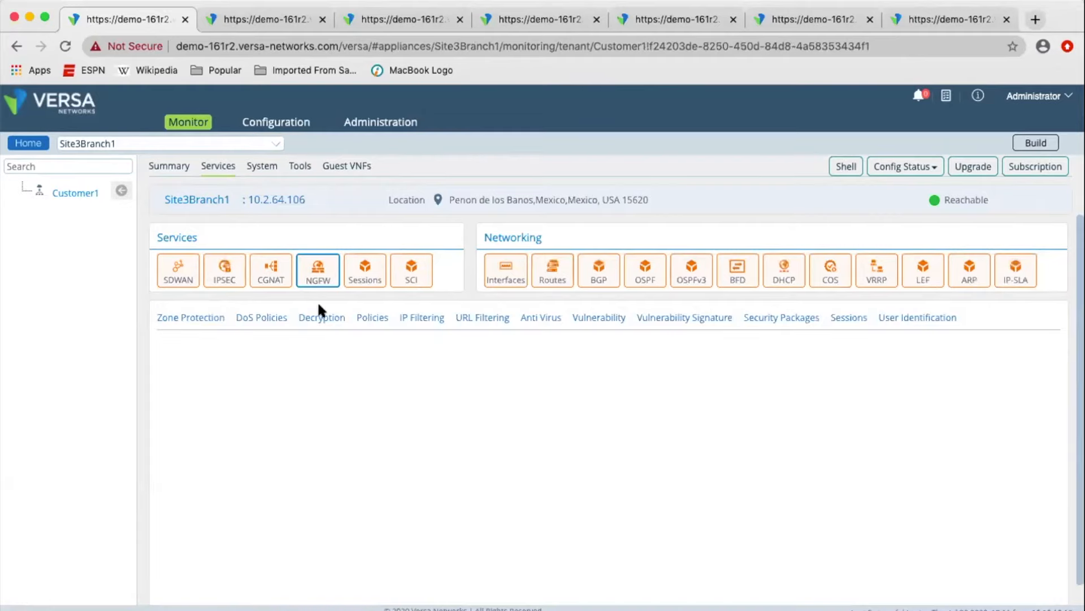
Review the zone protection statistics for Zone-Profile1 and the DoS policy statistics for Customer1-DoS-Policy.
left_click(199, 321)
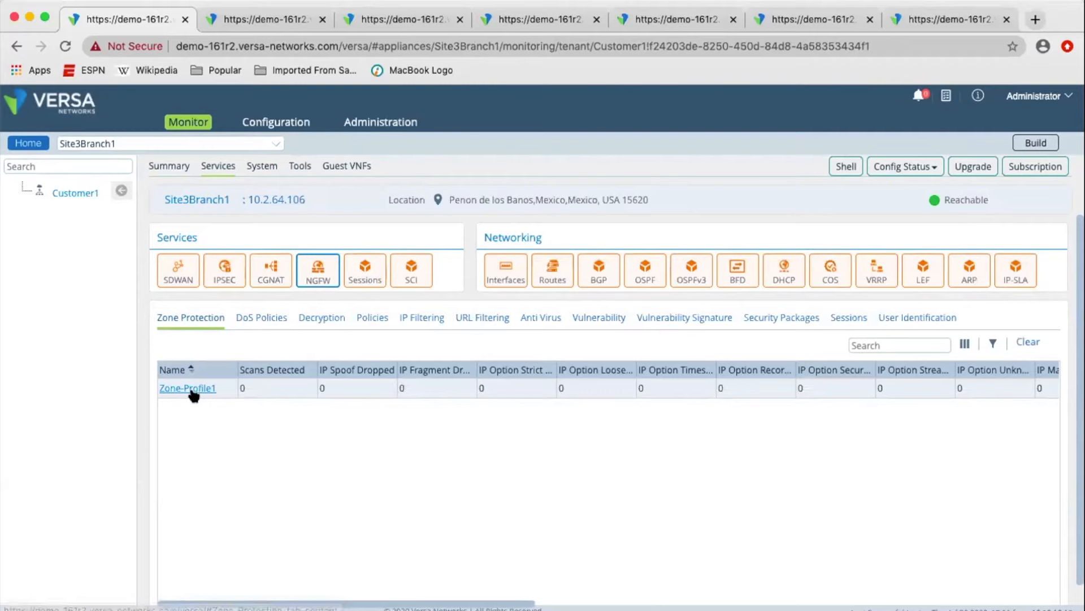
left_click(198, 390)
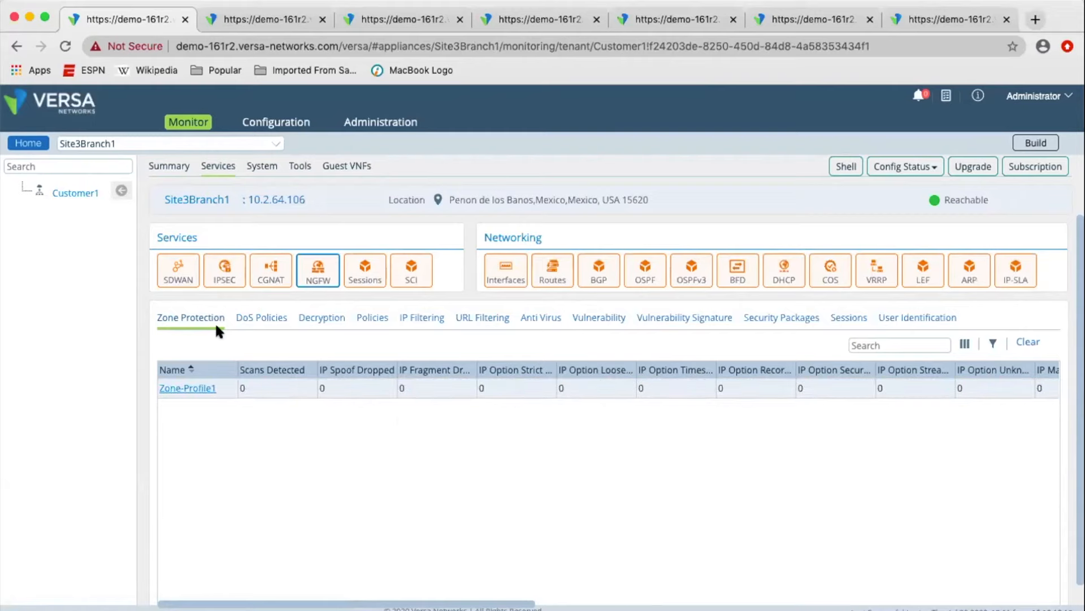
left_click(255, 324)
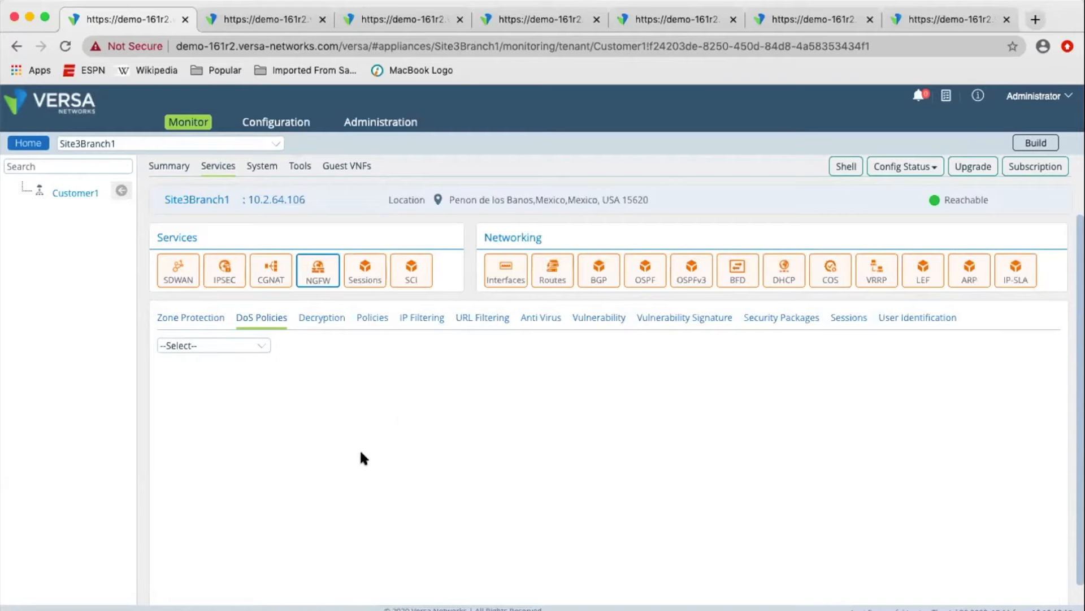
left_click(258, 346)
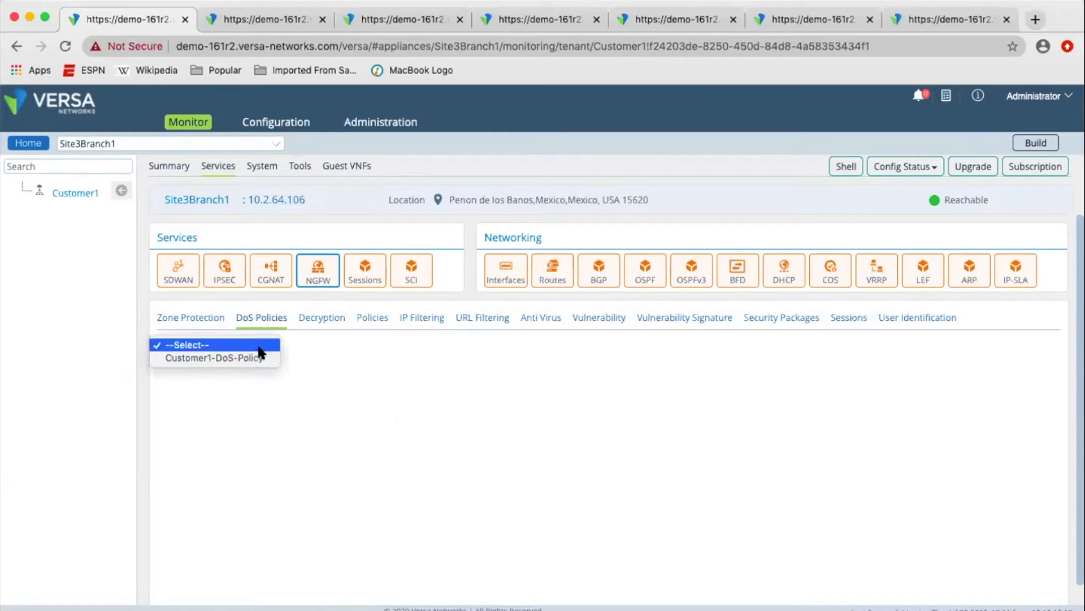
left_click(259, 359)
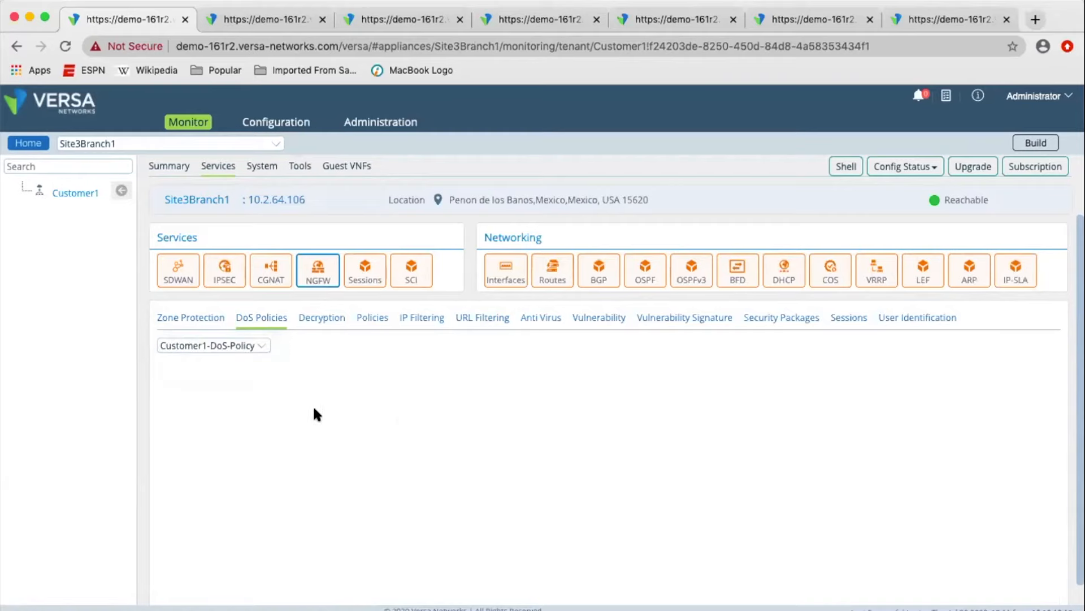
Display the decryption statistics by policy for Decrypt-Policy.
left_click(326, 320)
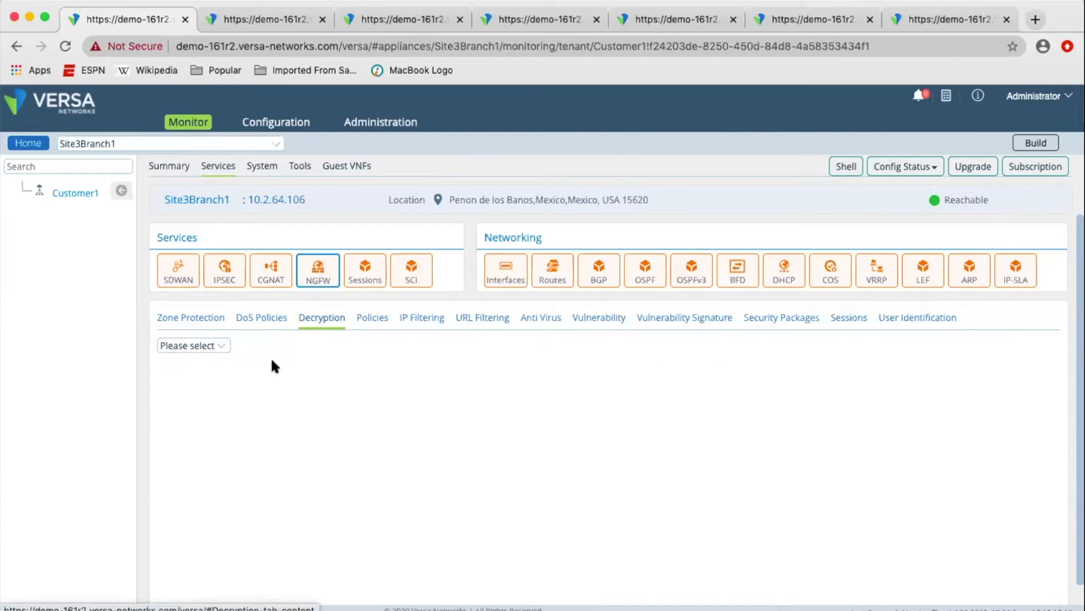
left_click(219, 345)
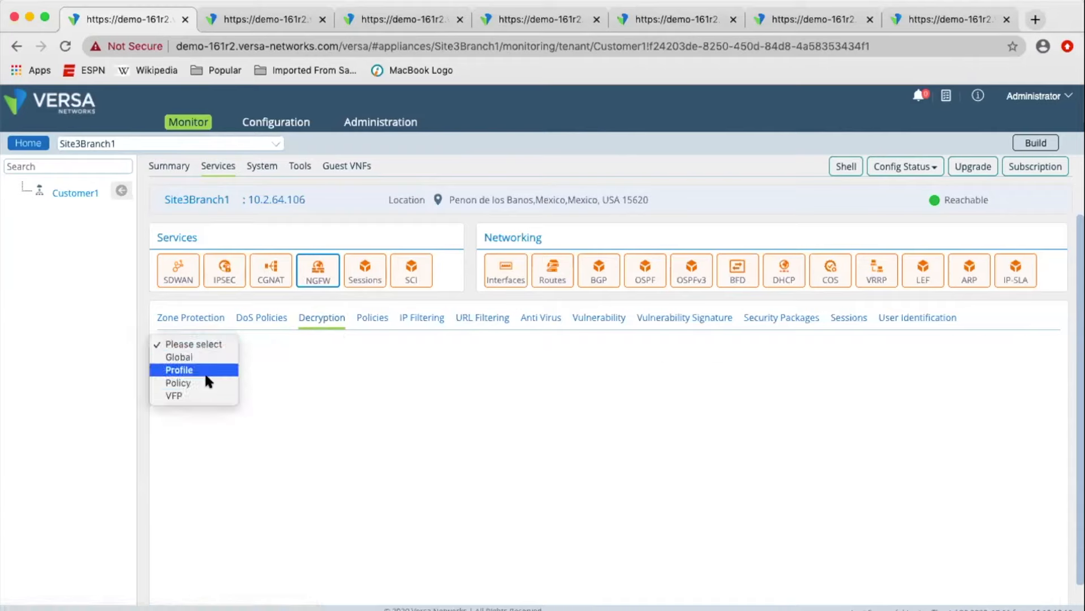
left_click(208, 383)
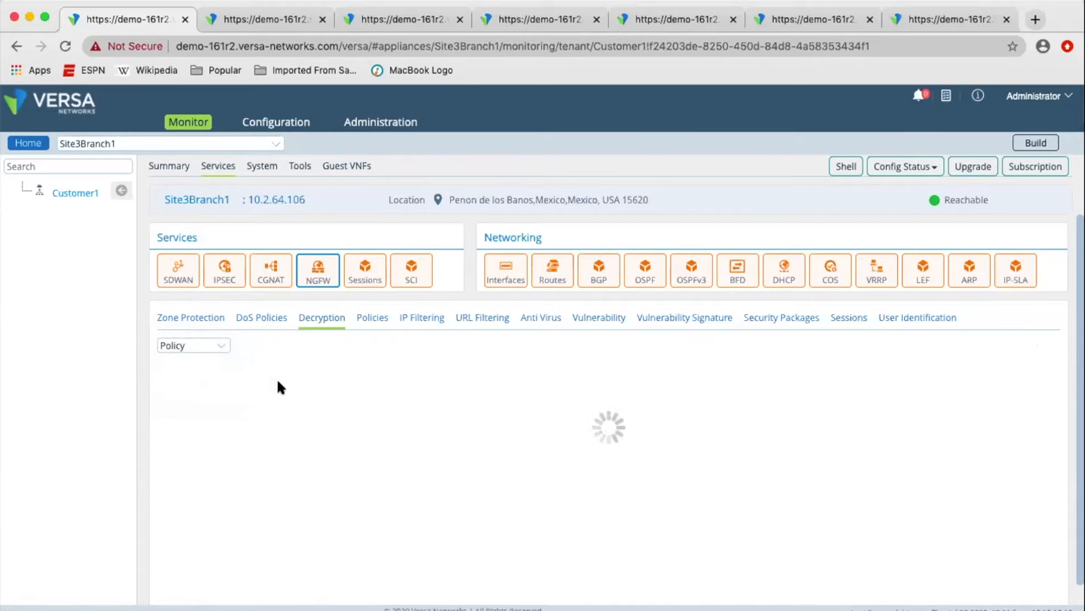
left_click(303, 346)
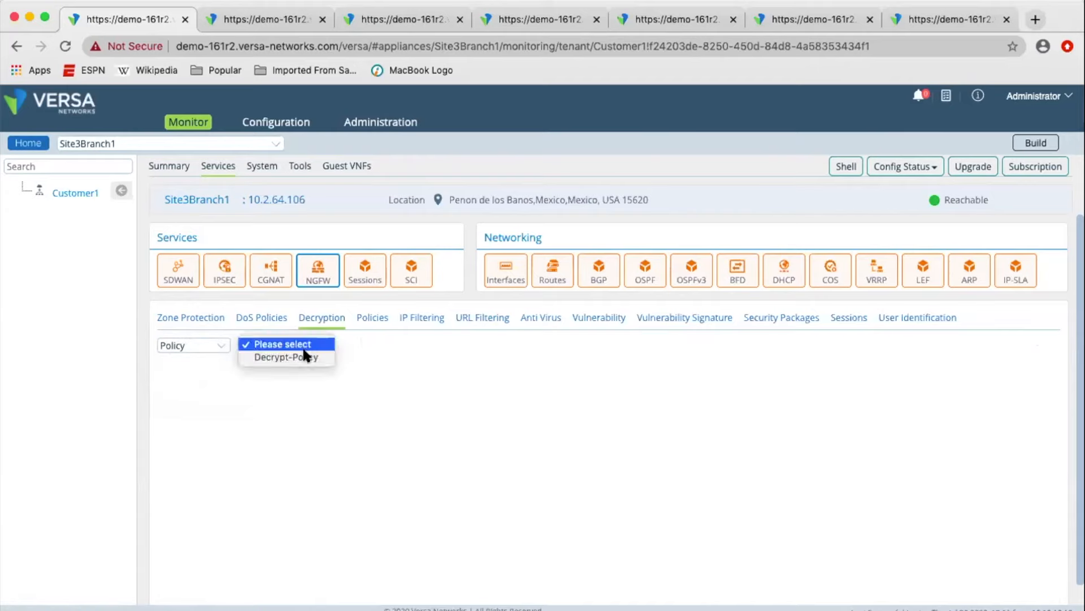
left_click(288, 357)
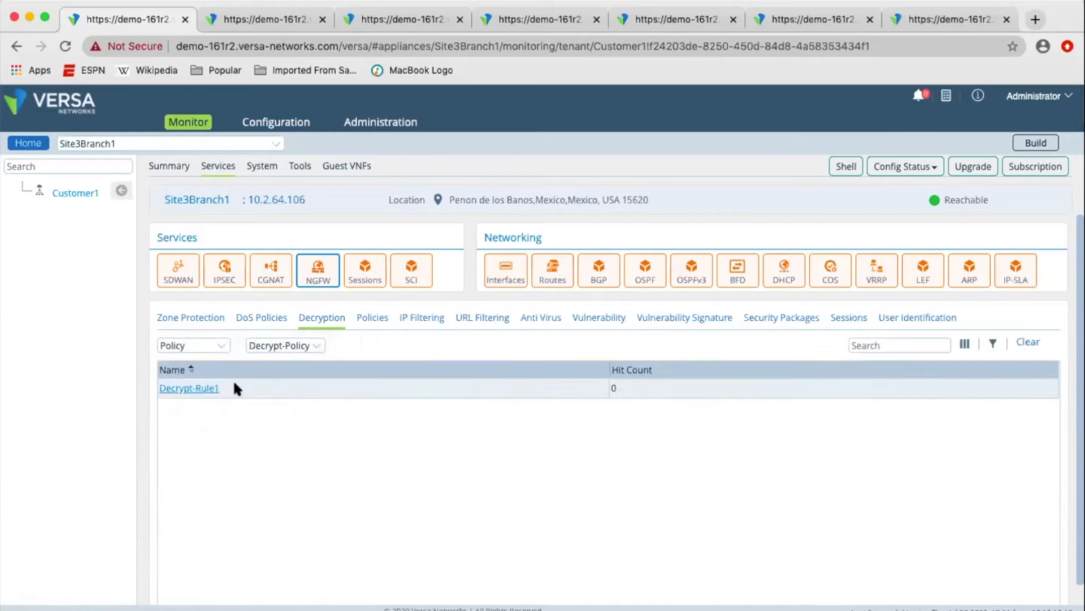
Review the per-rule statistics of the Default-Policy and the security packages installed on the device.
left_click(370, 319)
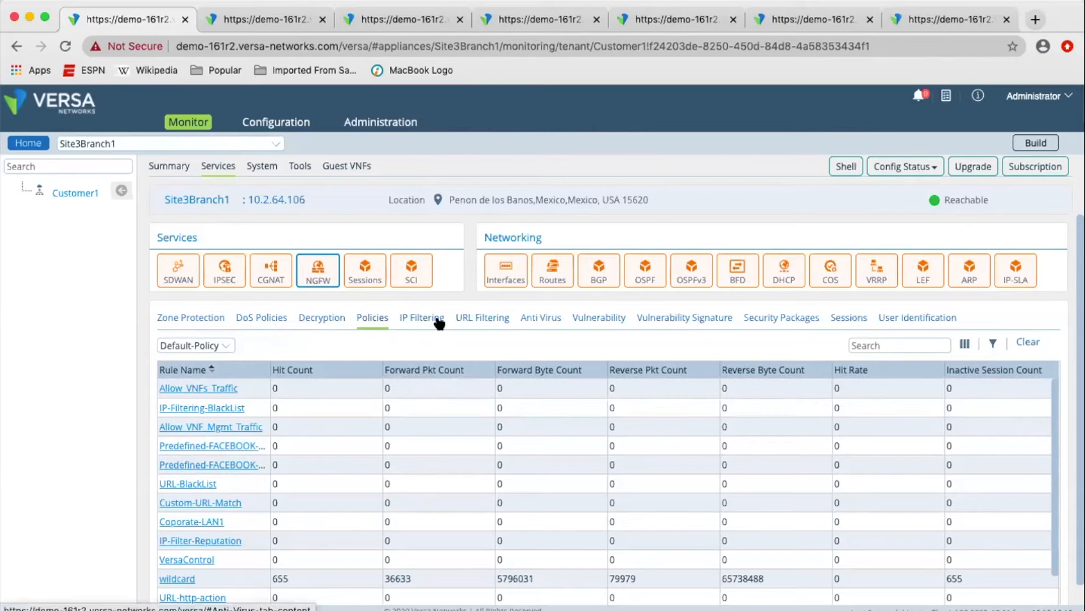
left_click(428, 325)
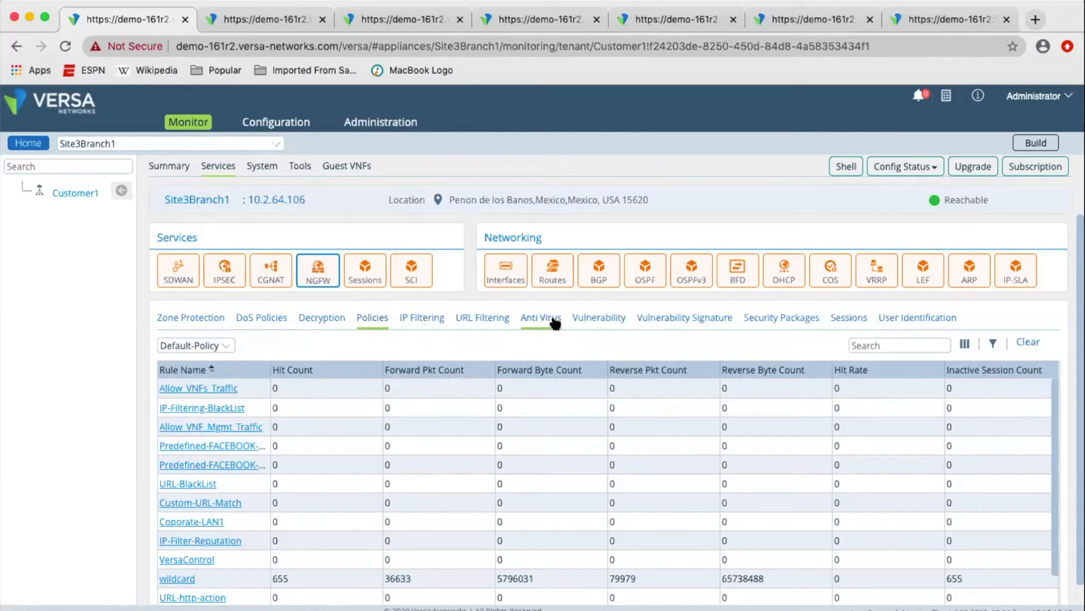
left_click(791, 320)
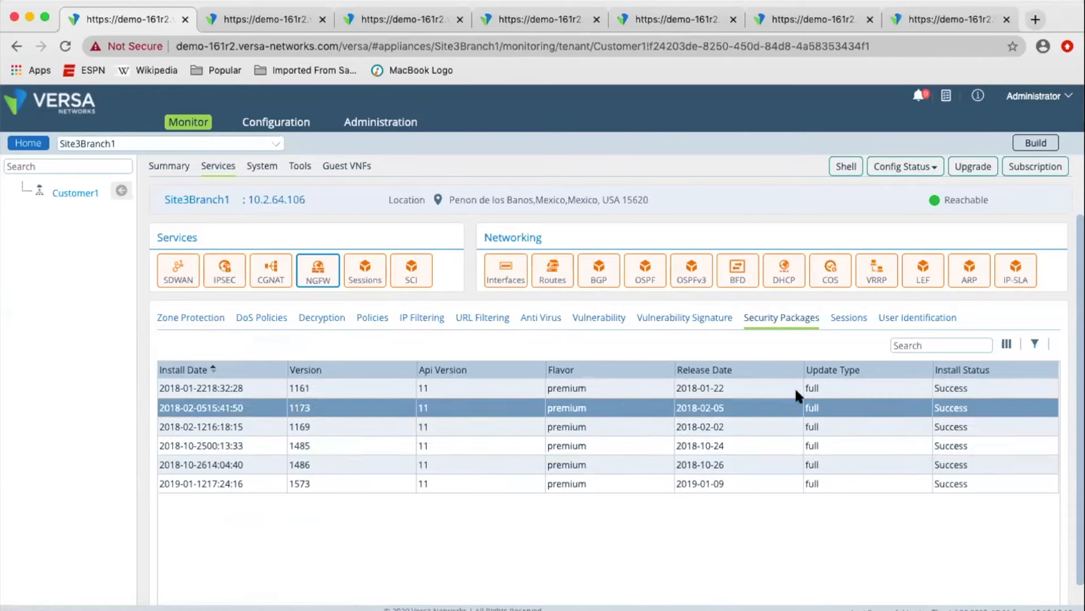
Check the NGFW session statistics, and choose Live Users as the user identification data to monitor.
left_click(845, 321)
left_click(739, 388)
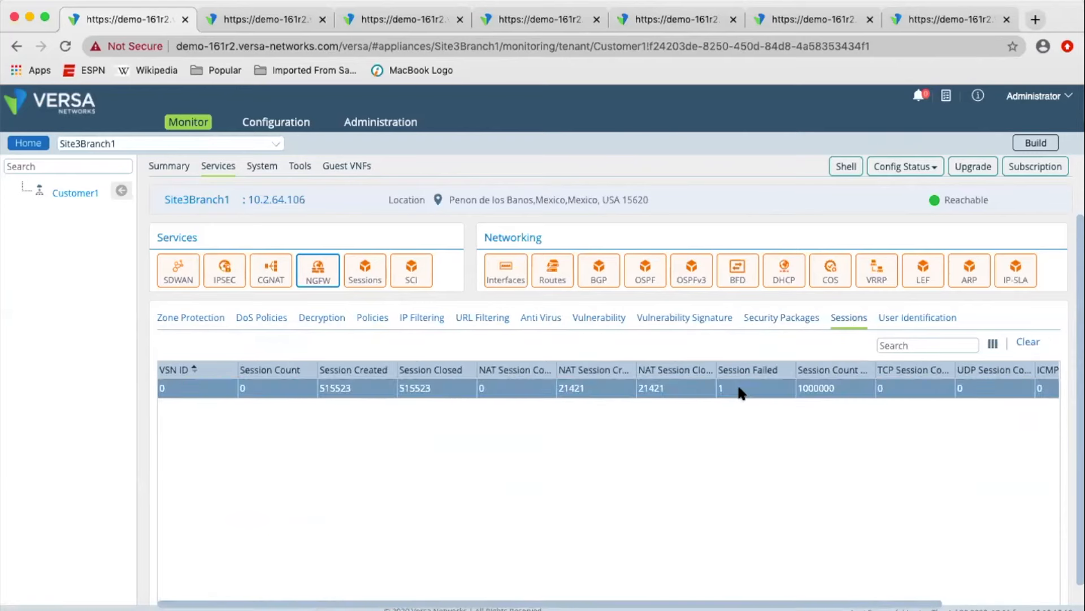
left_click(920, 320)
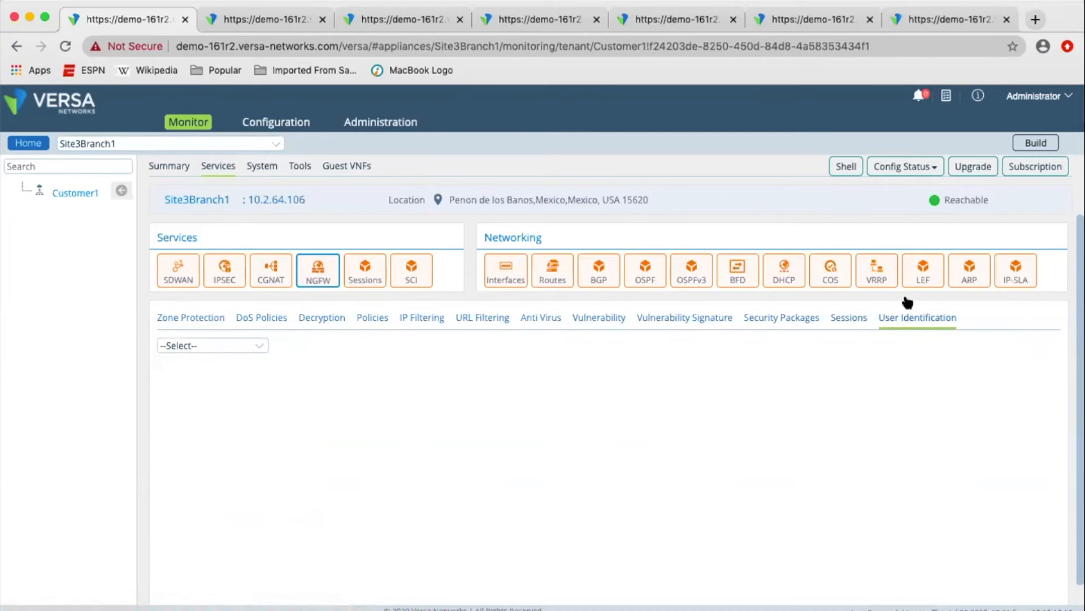
left_click(254, 347)
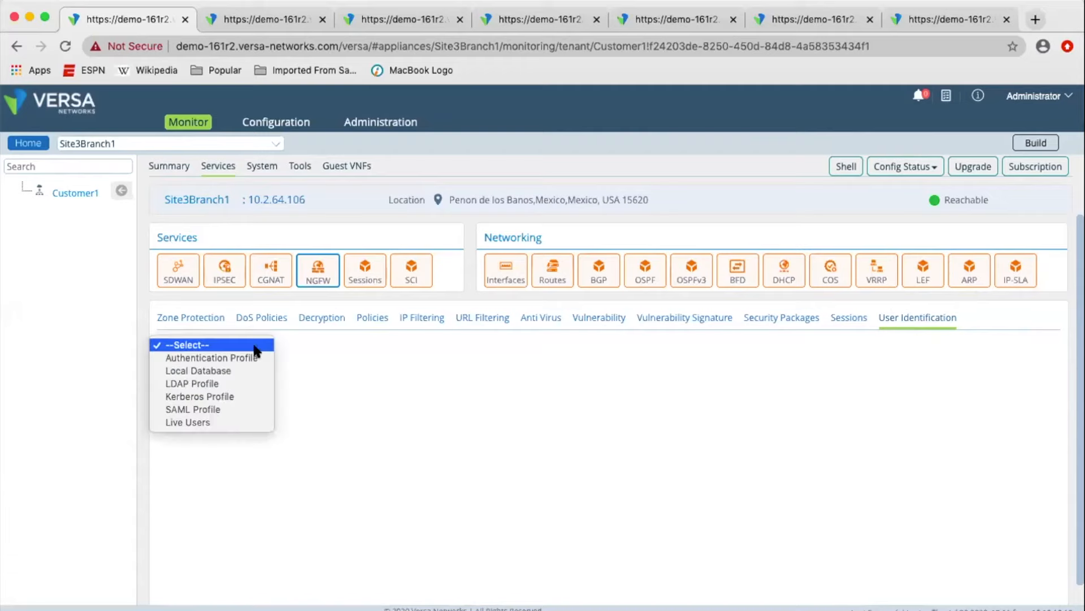
left_click(217, 422)
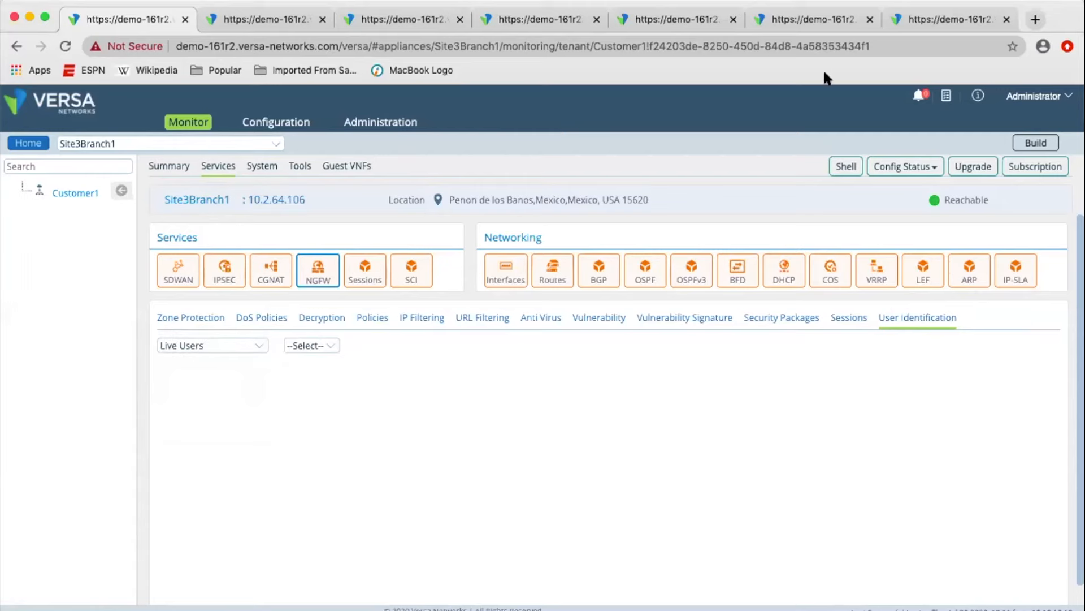
Review Customer1's security analytics dashboard for the last 30 days, from top applications and URL categories to zones, firewall actions and threat types.
left_click(931, 5)
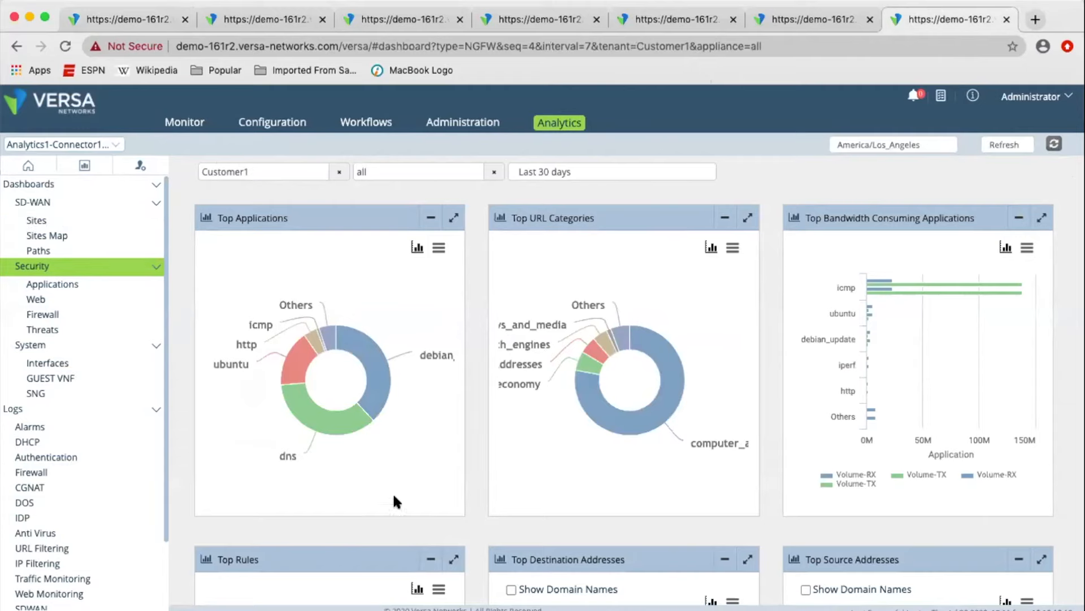
scroll(1073, 480, "down", 2)
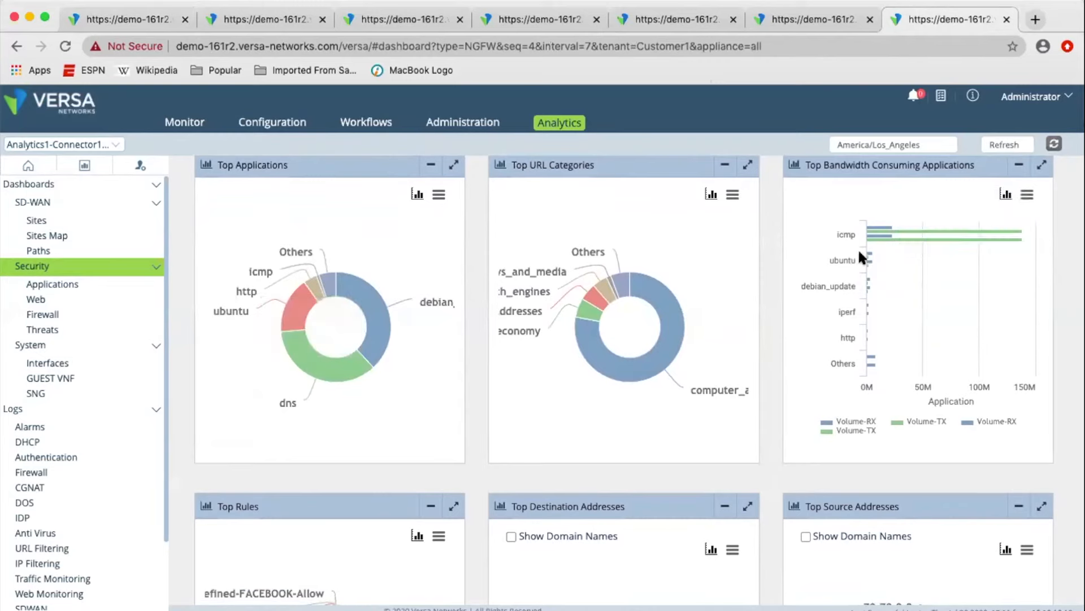
scroll(1079, 383, "down", 3)
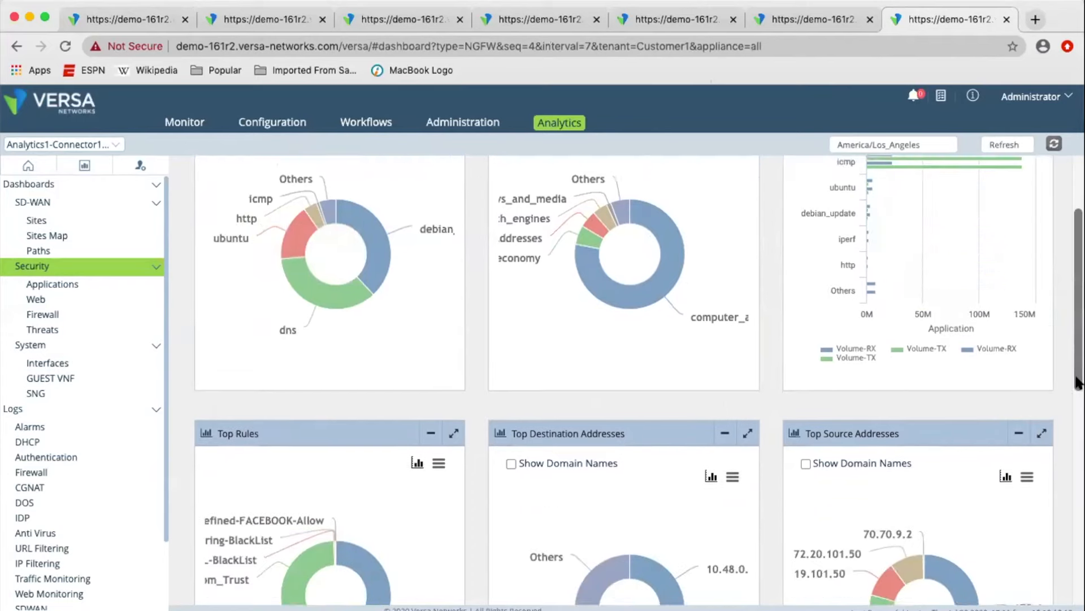
scroll(1078, 382, "down", 3)
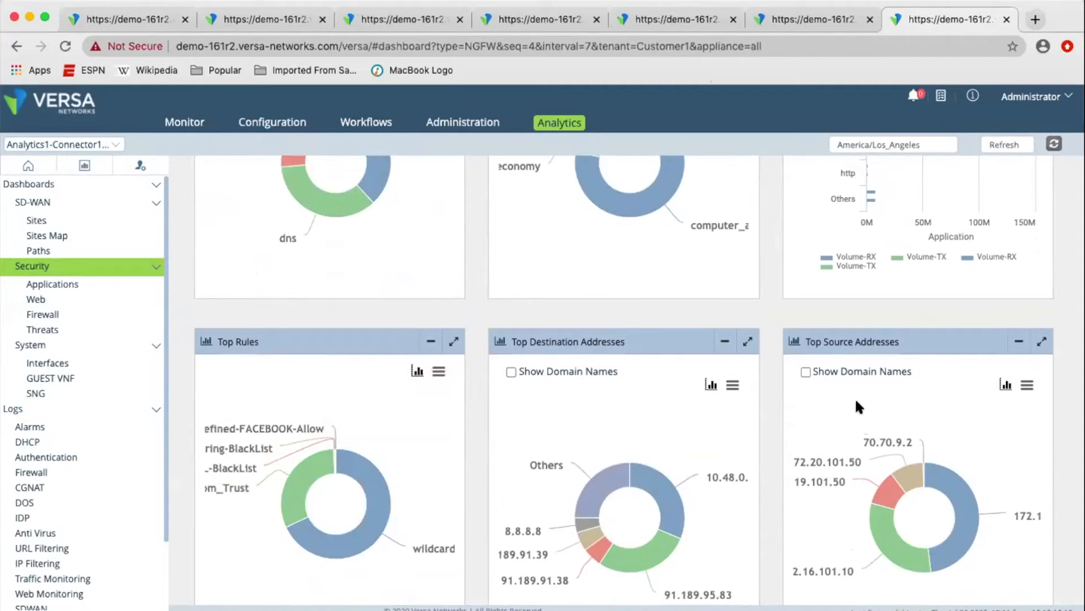
scroll(1063, 455, "down", 10)
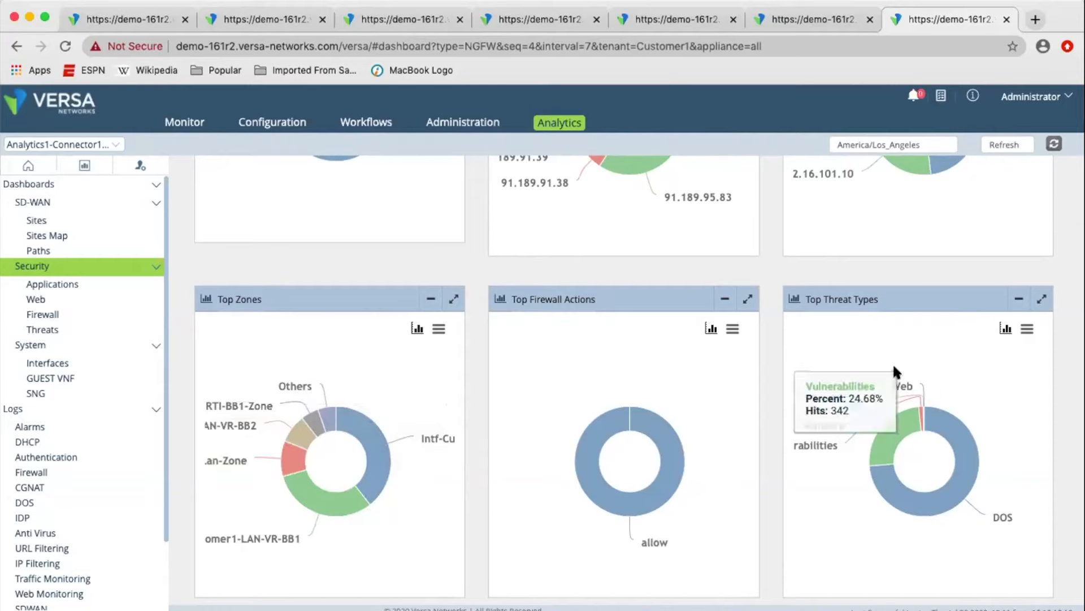
Review the security analytics for application sessions and bandwidth, and display the web URL category usage.
left_click(26, 278)
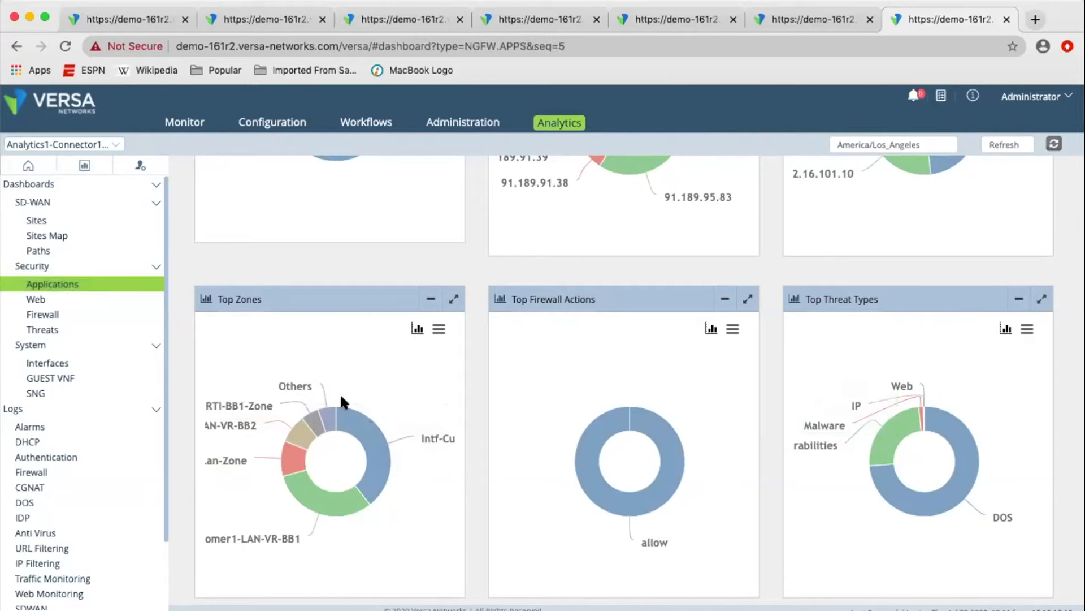
left_click(313, 422)
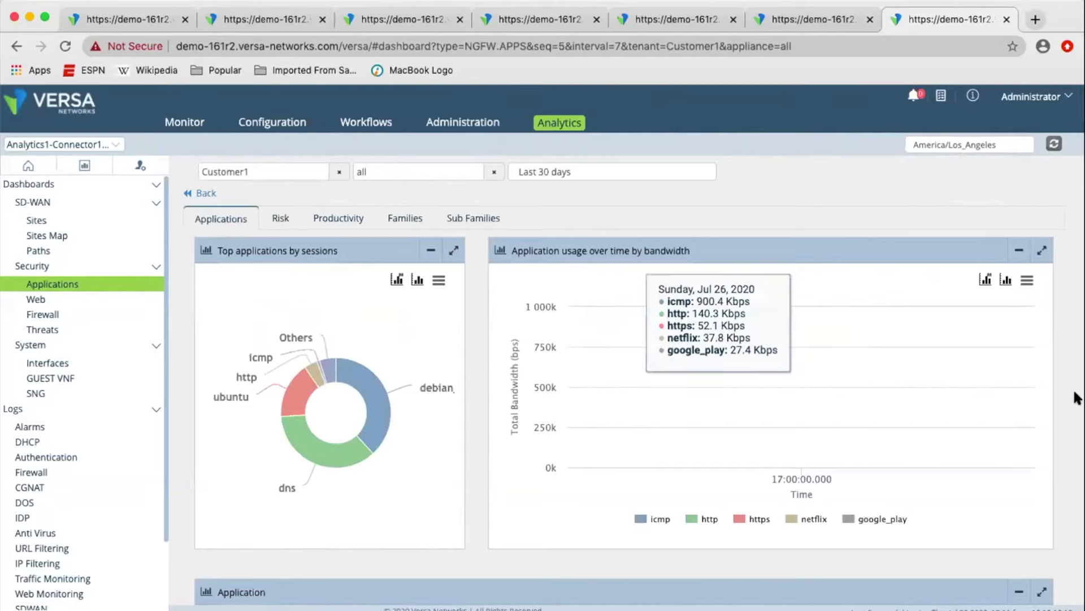
scroll(1076, 398, "down", 5)
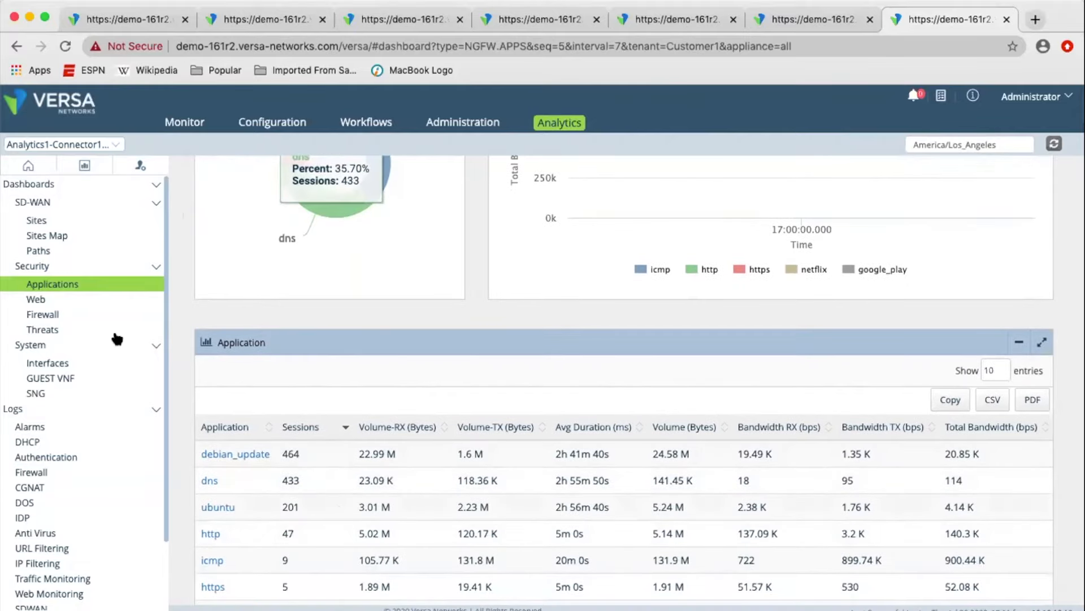
left_click(70, 300)
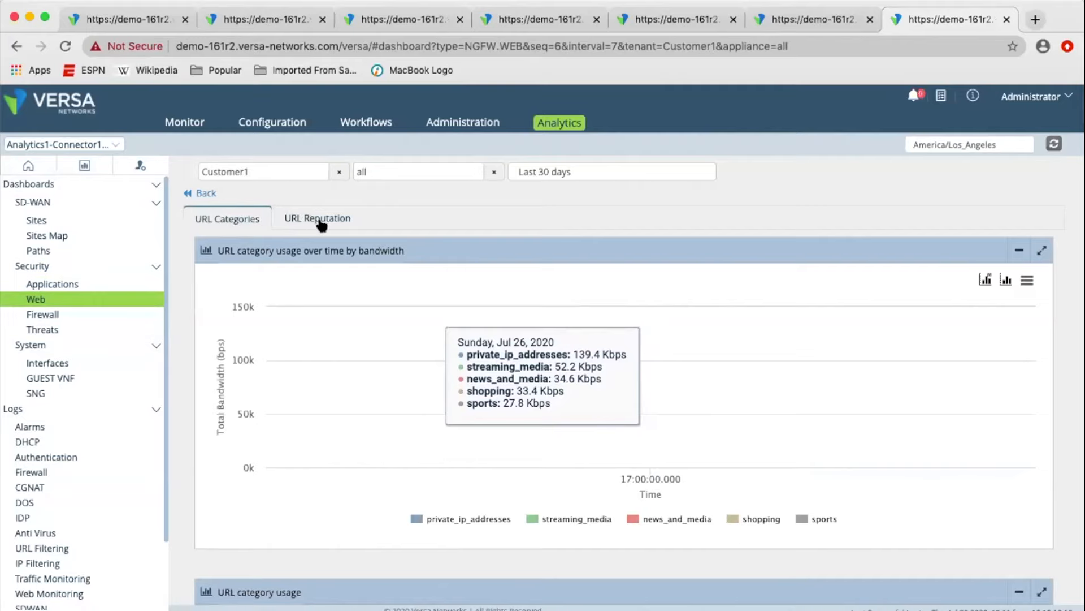
Display the firewall analytics for rule usage, source IP usage, zone usage and forwarding class usage.
left_click(55, 313)
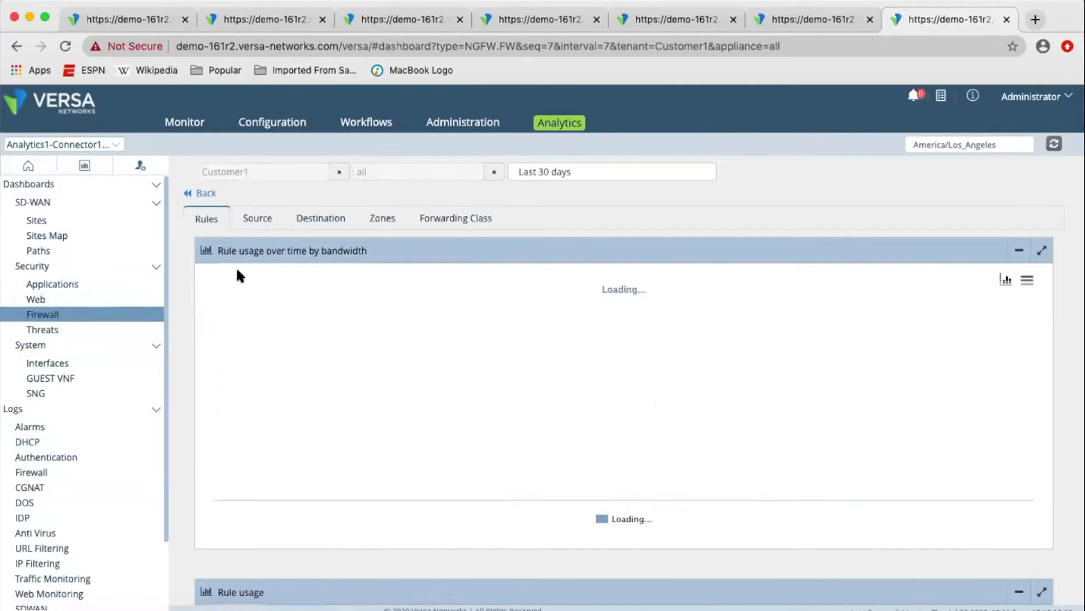
left_click(262, 218)
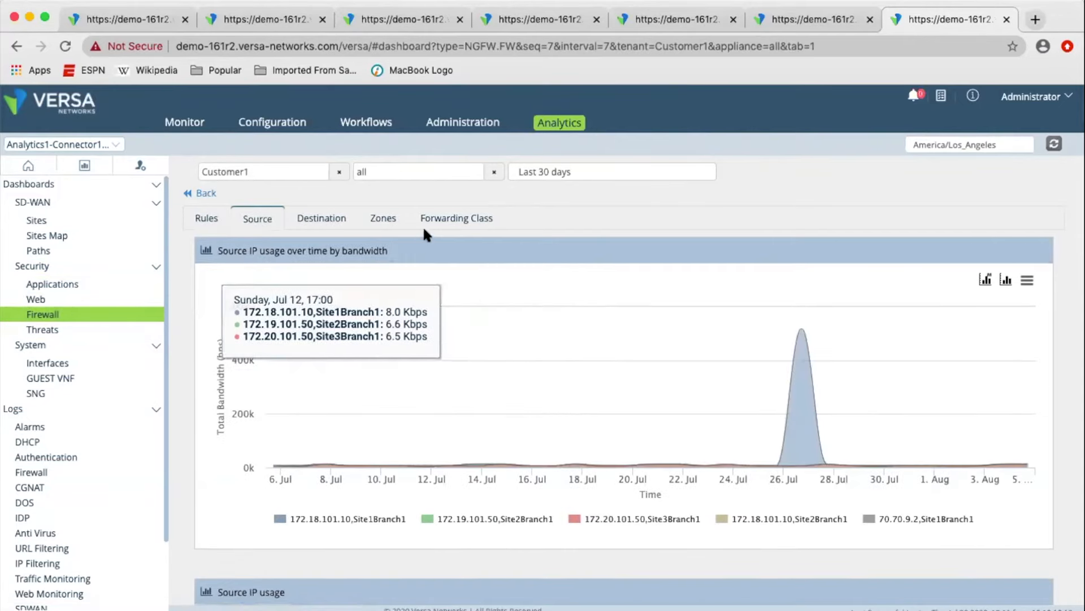
left_click(382, 218)
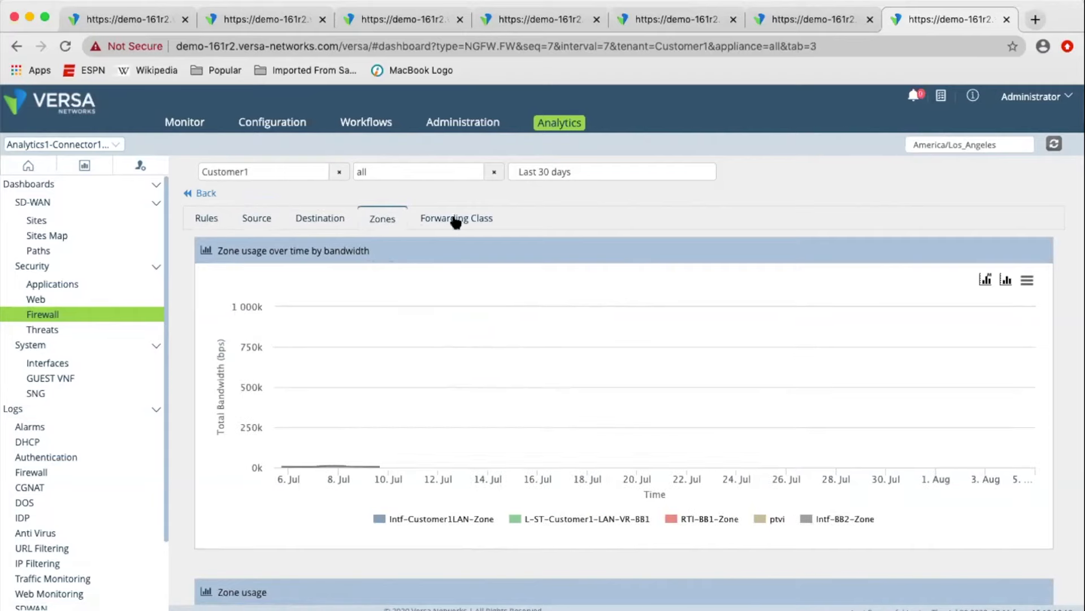
left_click(453, 218)
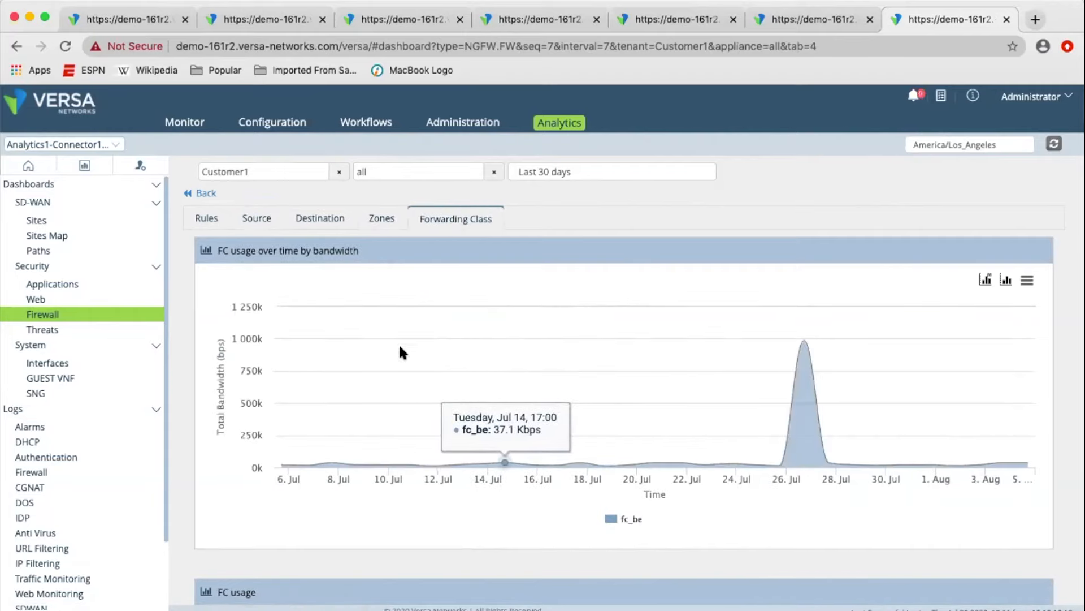
Review the web threat analytics, covering top URL categories, URL reputation, URL filtering profiles and URL filtering sources.
left_click(79, 330)
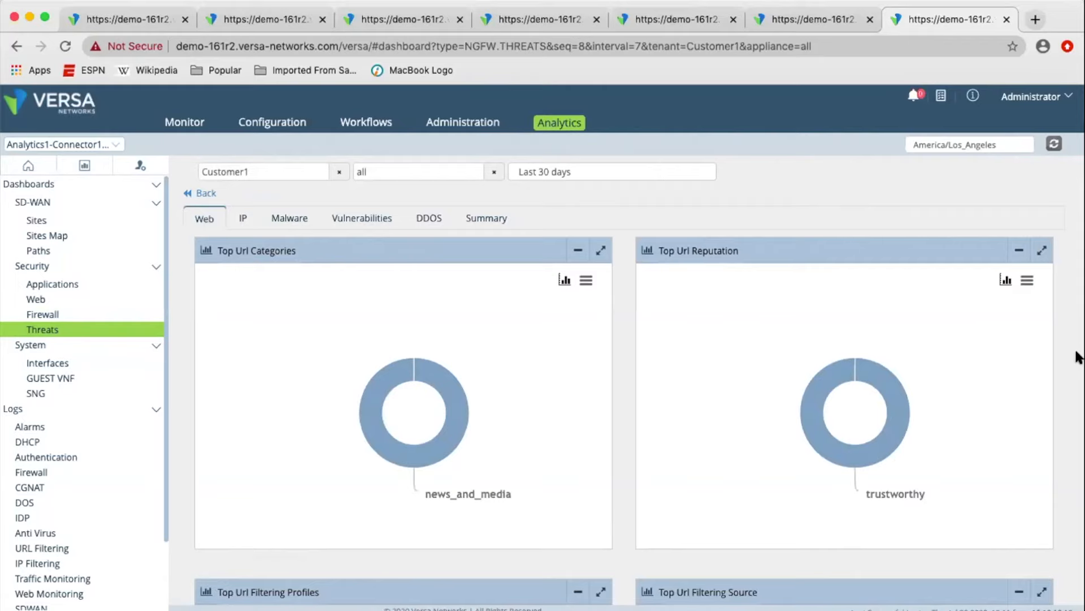
scroll(1076, 357, "down", 5)
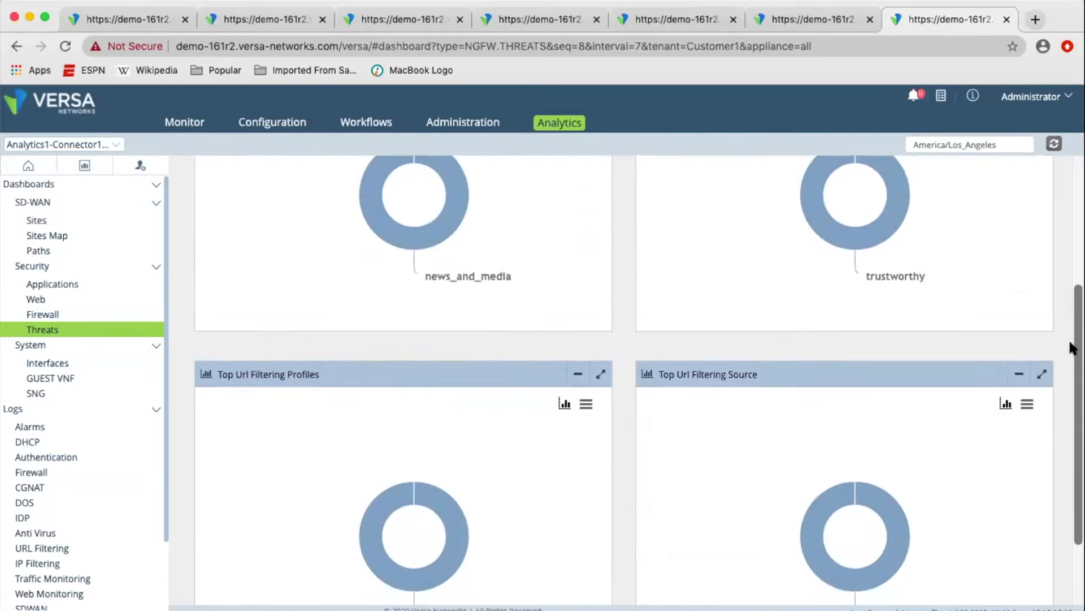
scroll(1072, 348, "down", 1)
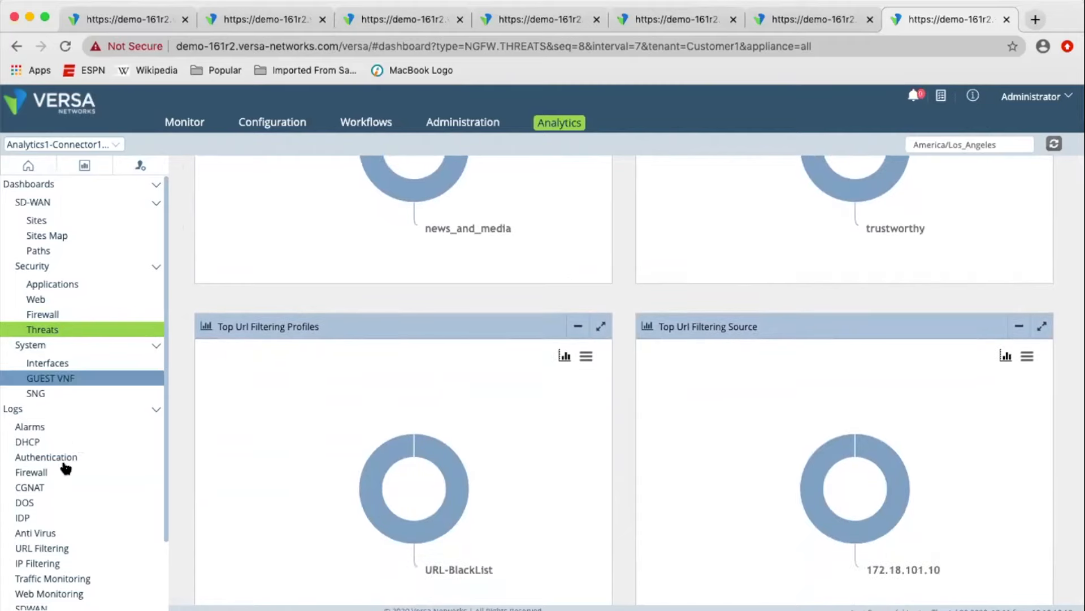
Examine the firewall log columns from receive time through forward rate, and open the related logs of the newest entry.
left_click(64, 473)
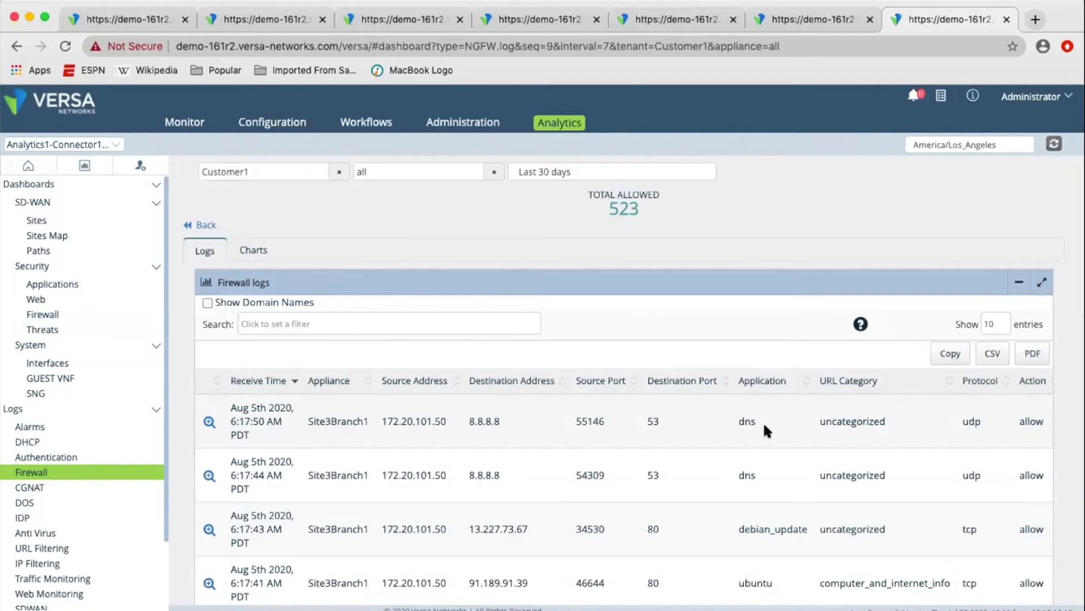
scroll(835, 426, "right", 10)
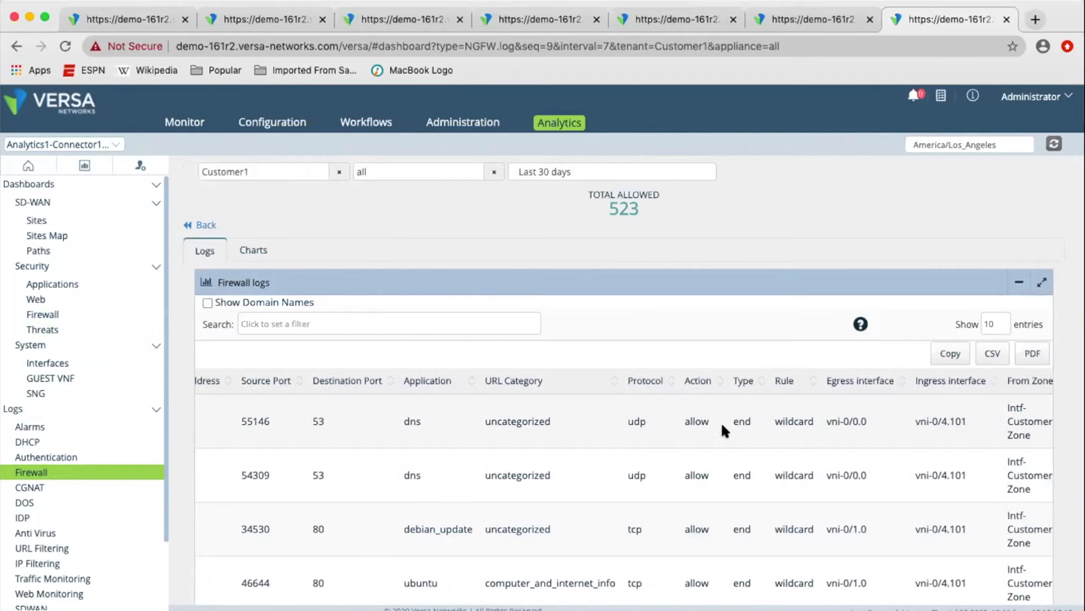
scroll(823, 419, "right", 4)
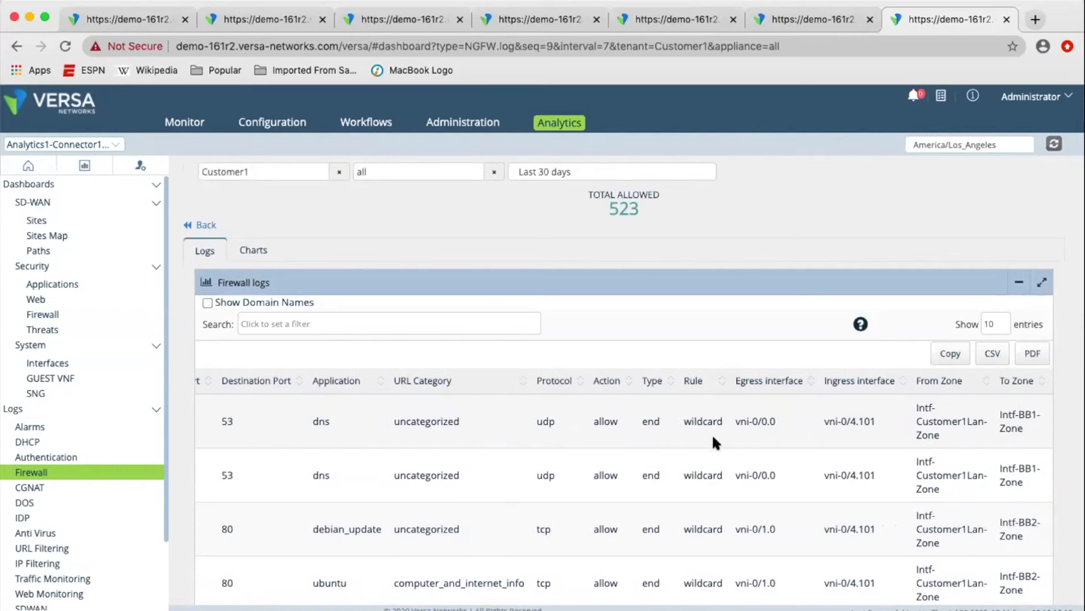
scroll(837, 420, "right", 3)
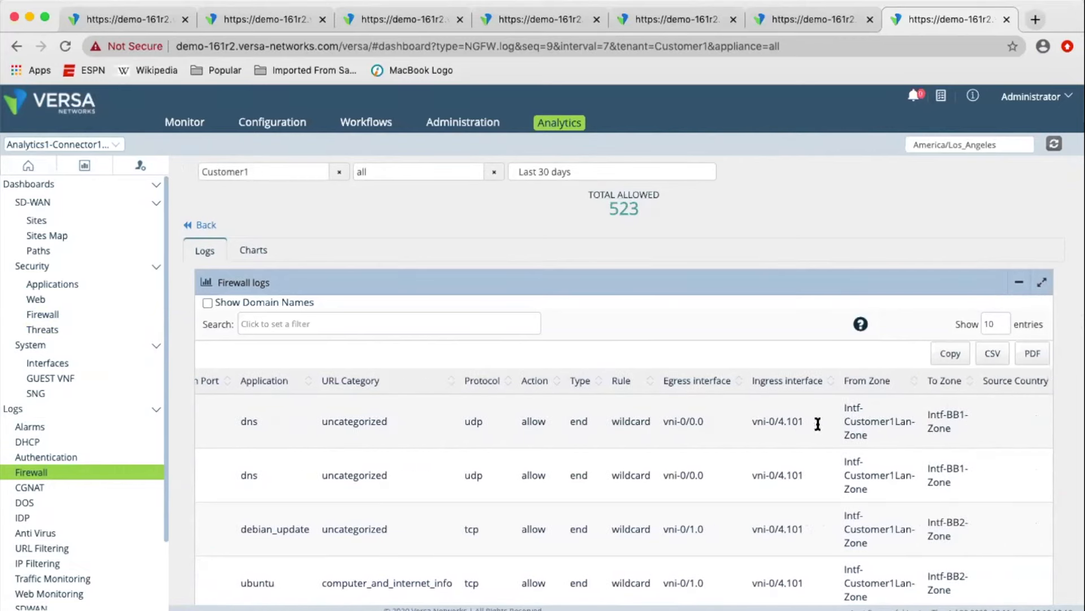
scroll(893, 416, "right", 10)
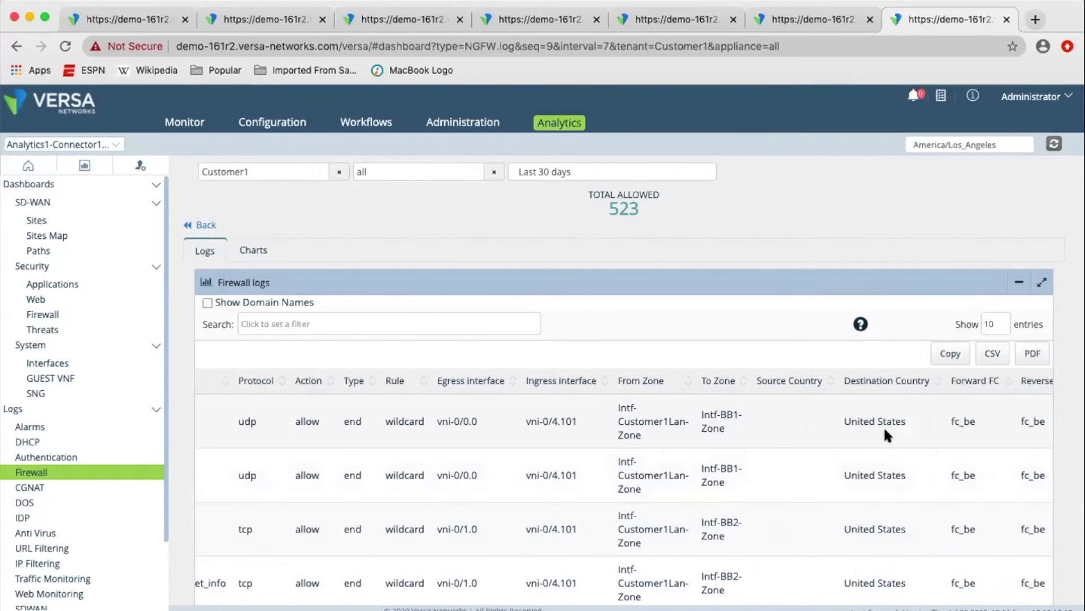
scroll(885, 430, "right", 4)
scroll(883, 426, "right", 3)
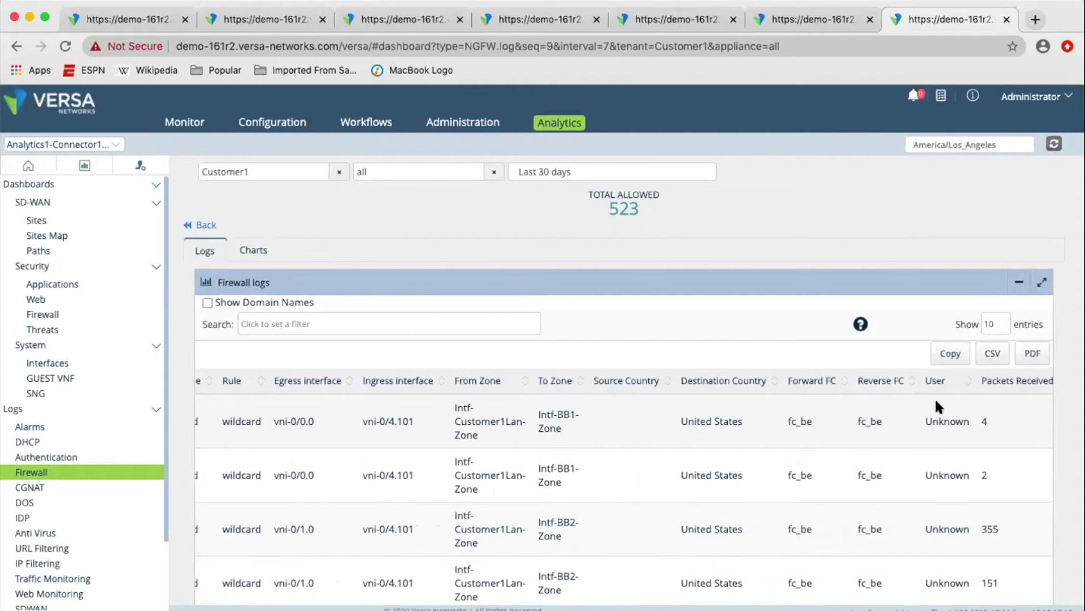
scroll(949, 428, "right", 7)
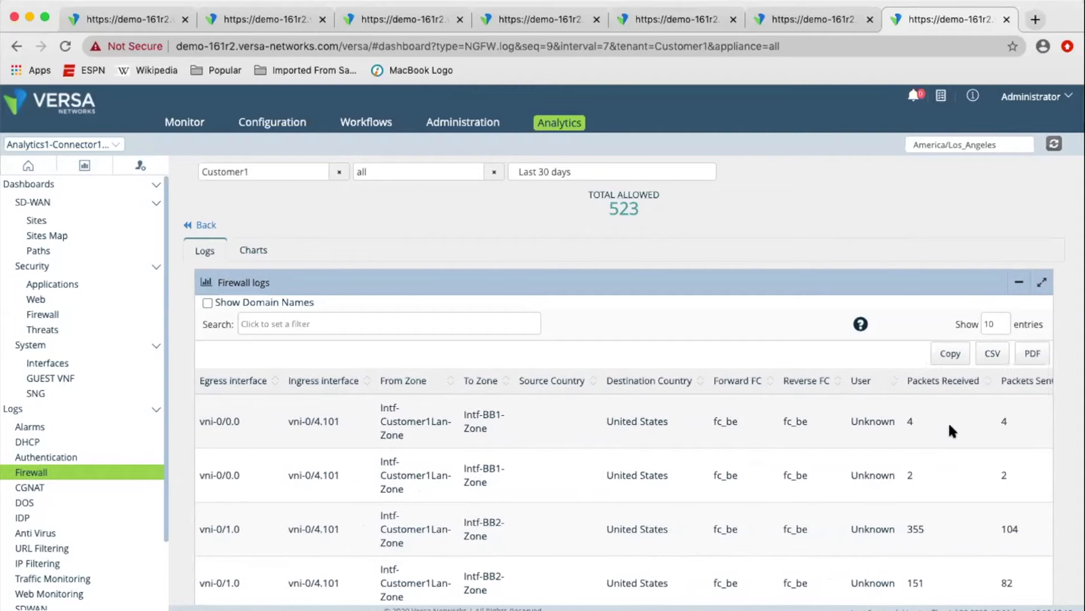
scroll(948, 422, "right", 5)
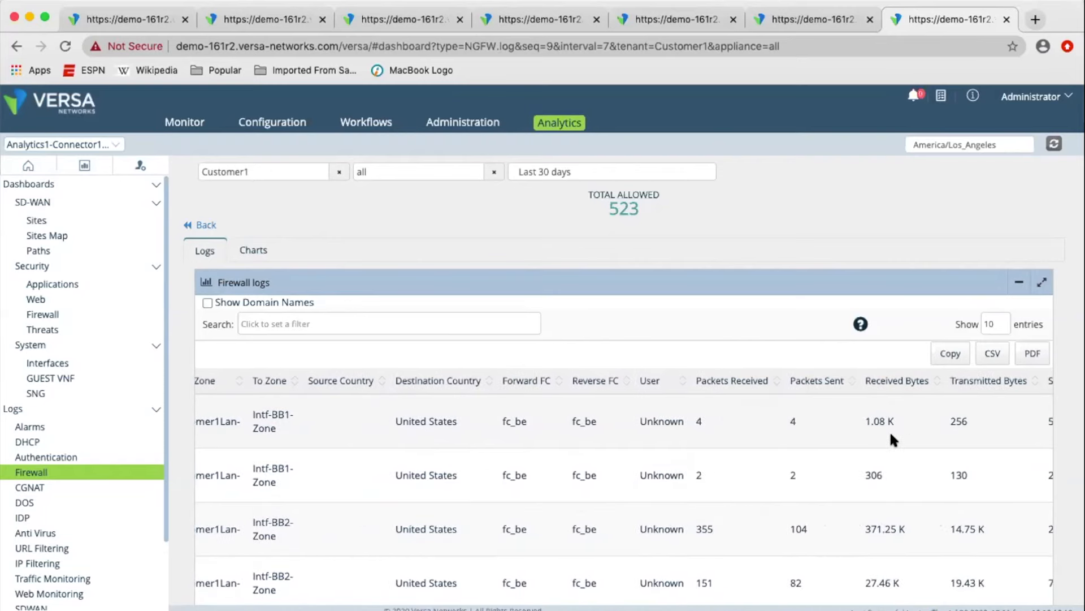
scroll(889, 430, "right", 2)
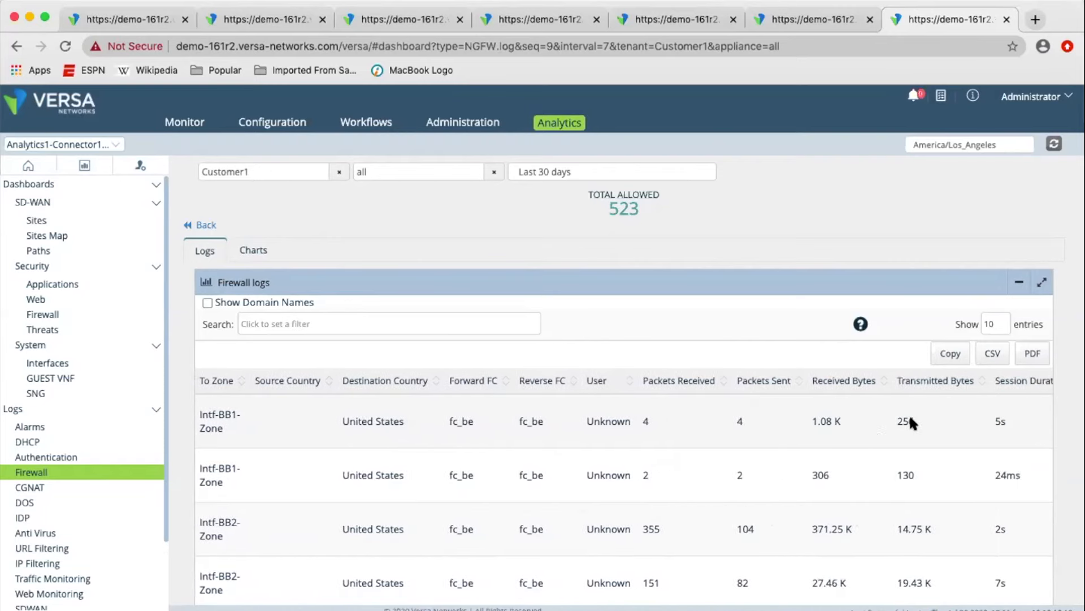
scroll(910, 418, "right", 5)
scroll(891, 421, "right", 4)
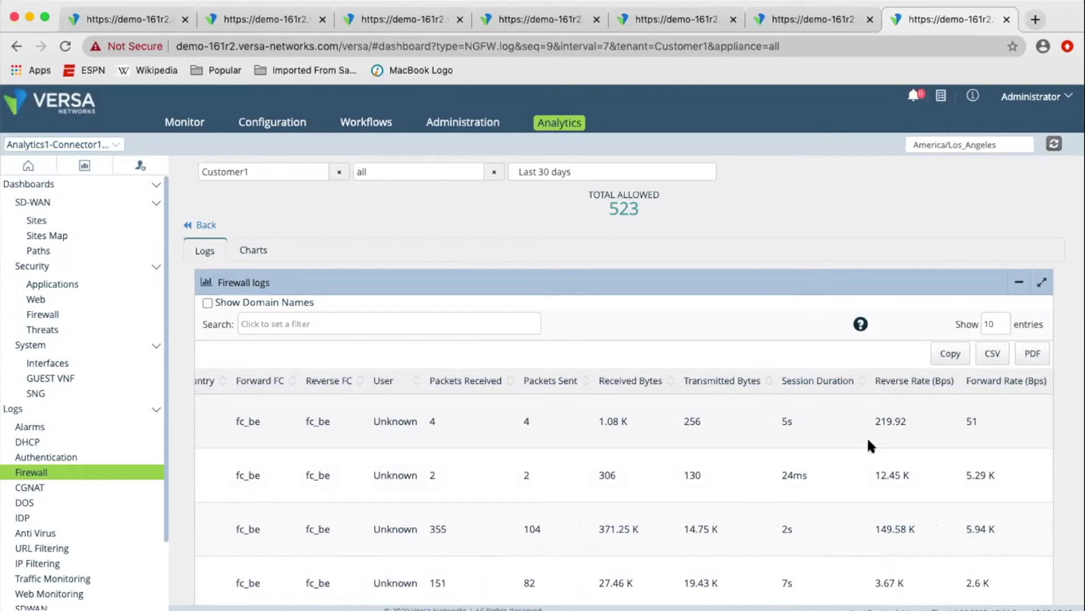
scroll(385, 485, "left", 9)
scroll(383, 480, "left", 12)
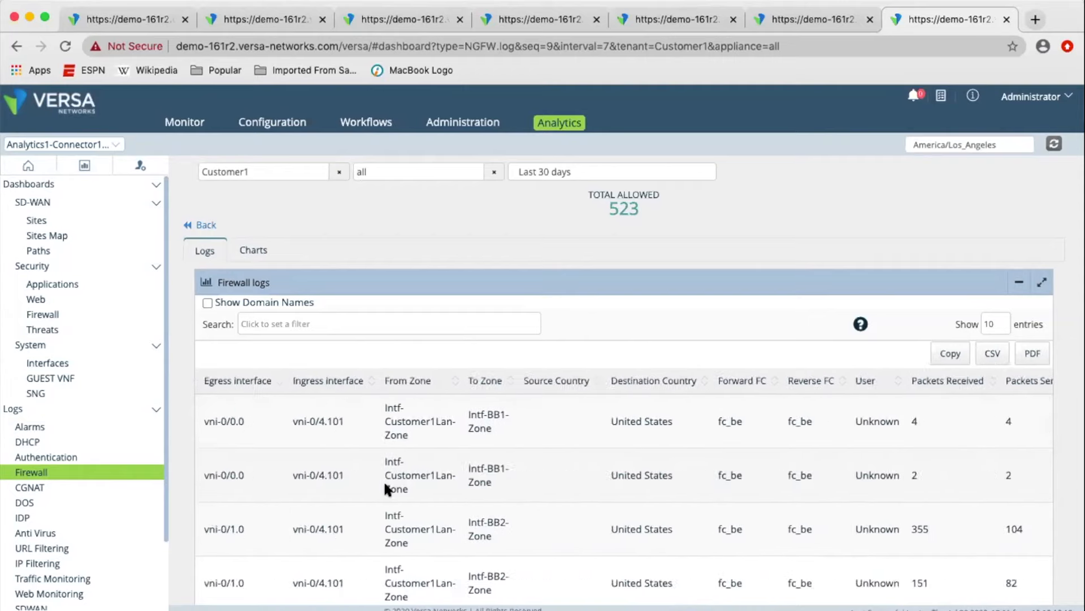
scroll(383, 479, "left", 15)
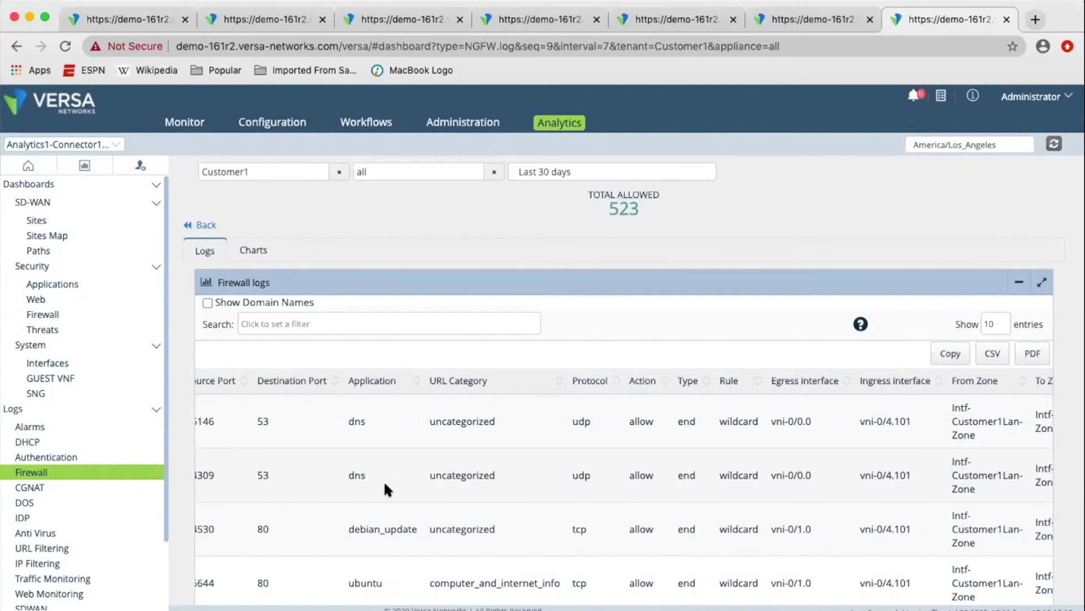
scroll(383, 480, "left", 5)
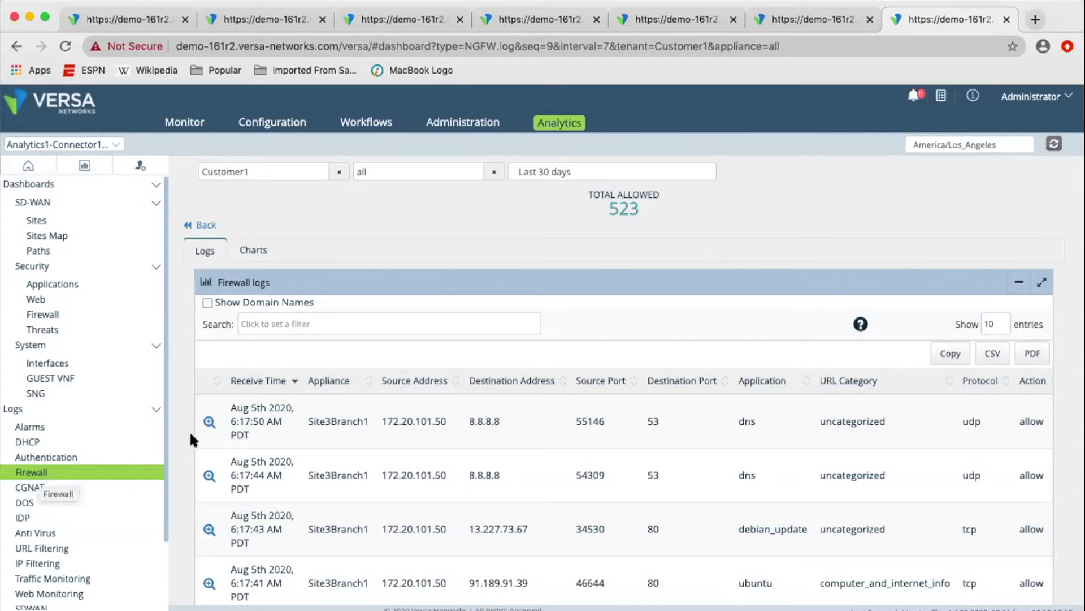
left_click(208, 423)
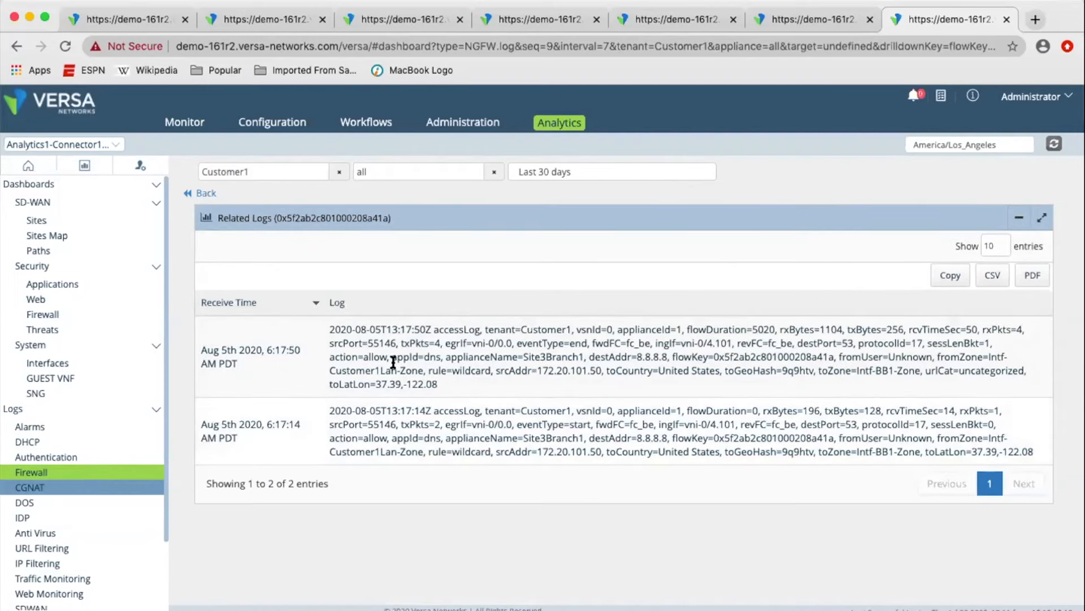
Display the IDP log and the Anti Virus log, and return to the firewall logs.
left_click(40, 517)
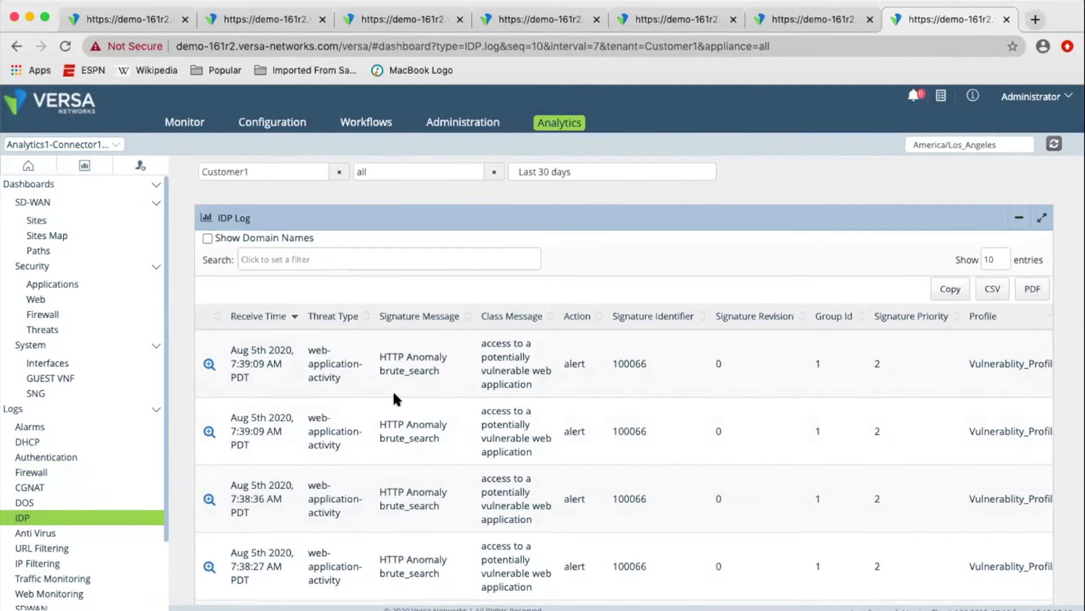
left_click(62, 537)
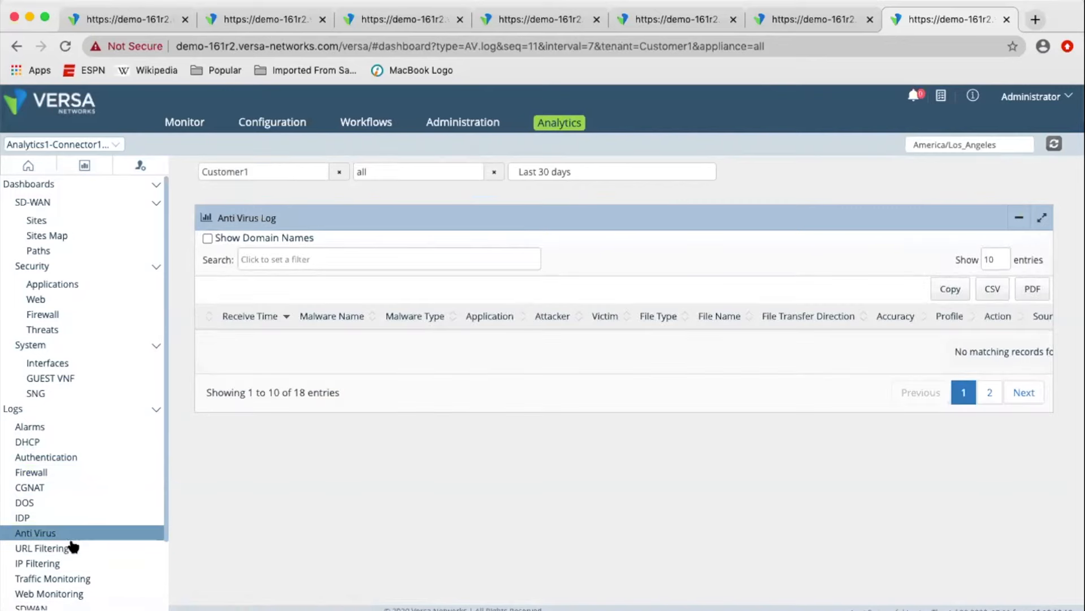
left_click(82, 474)
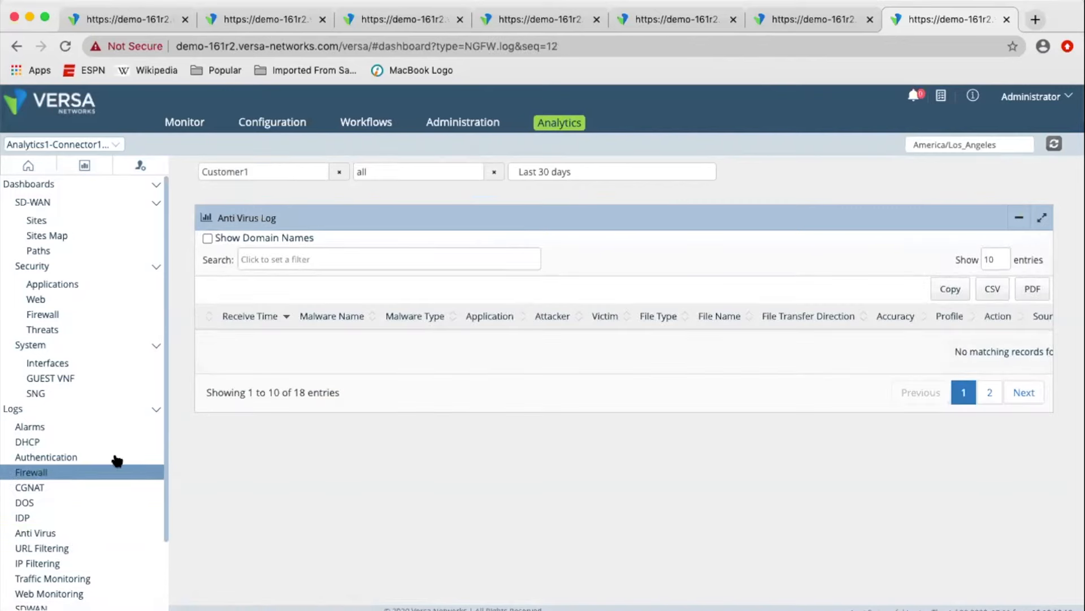